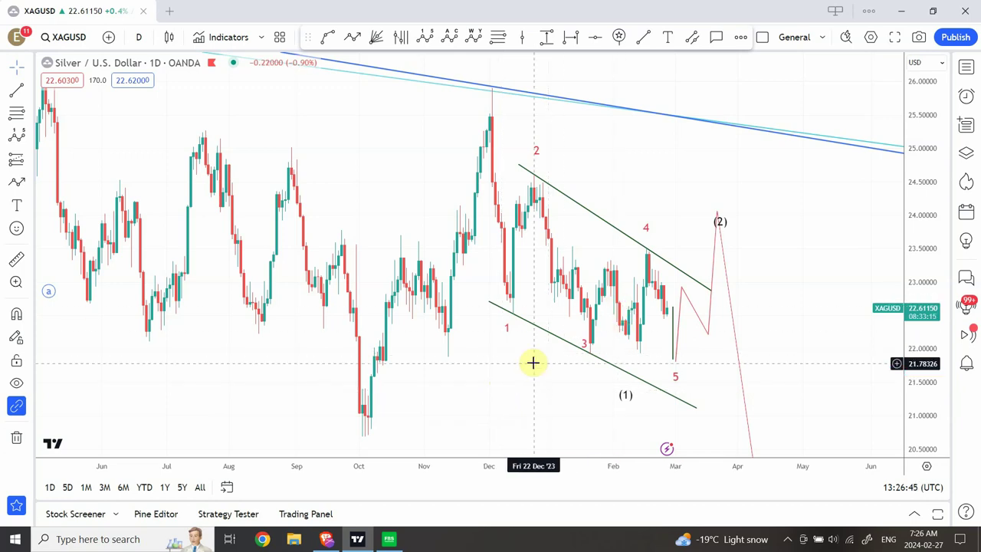
Switch the silver chart to the 1 week interval and show the price history back to 2011.
left_click(141, 39)
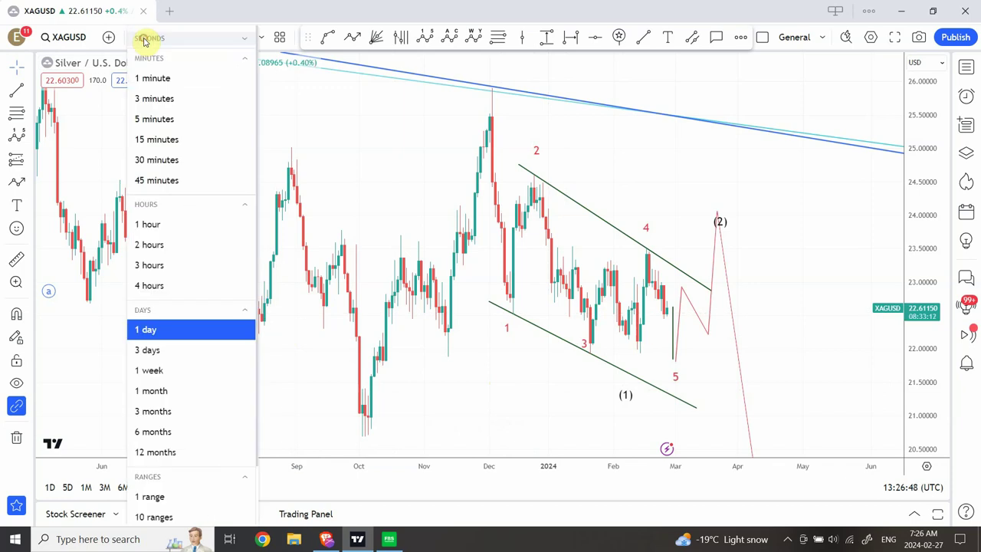
left_click(150, 371)
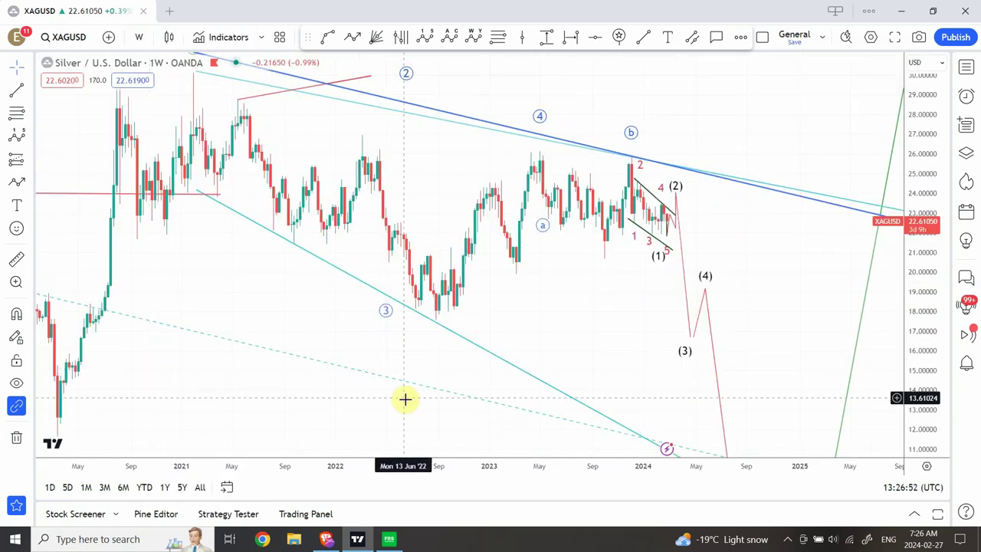
left_click(434, 431)
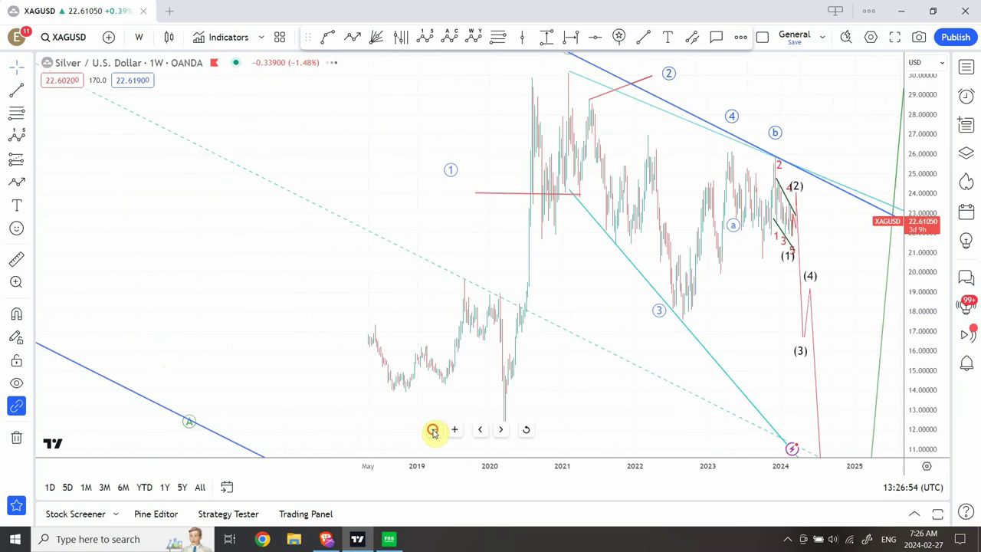
left_click(434, 431)
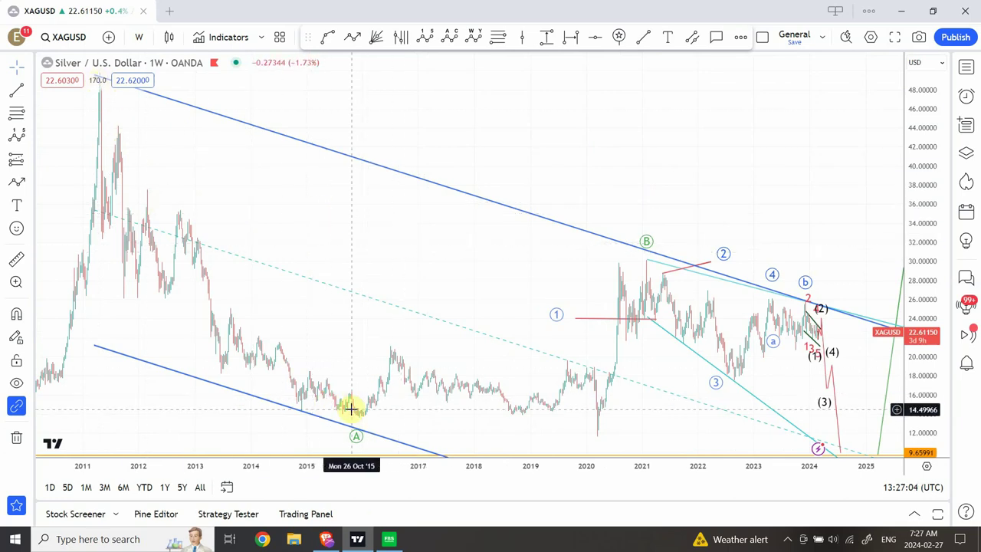
Examine silver's weekly A-B-C wave count, from the B peak through the projected decline to wave C and beyond 2024.
left_click(647, 250)
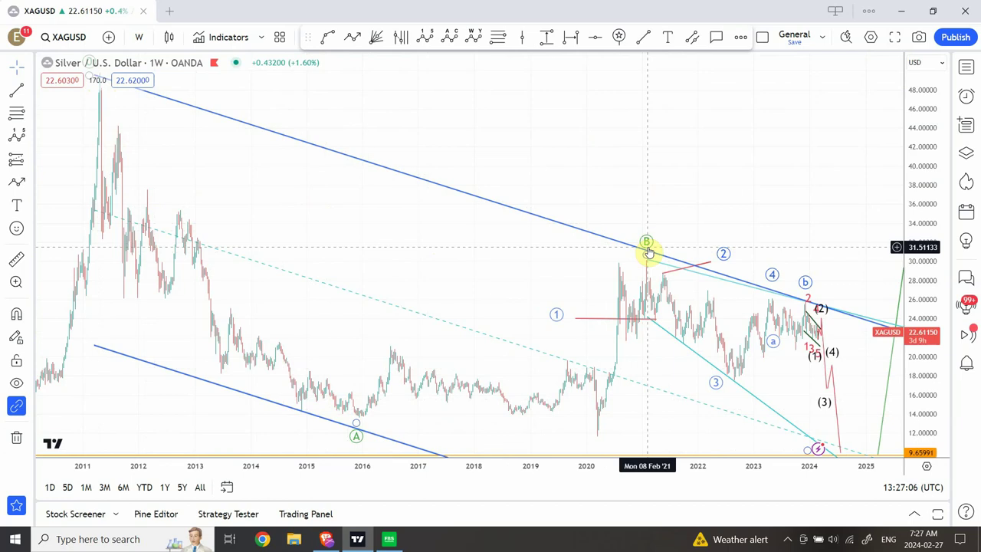
left_click(848, 438)
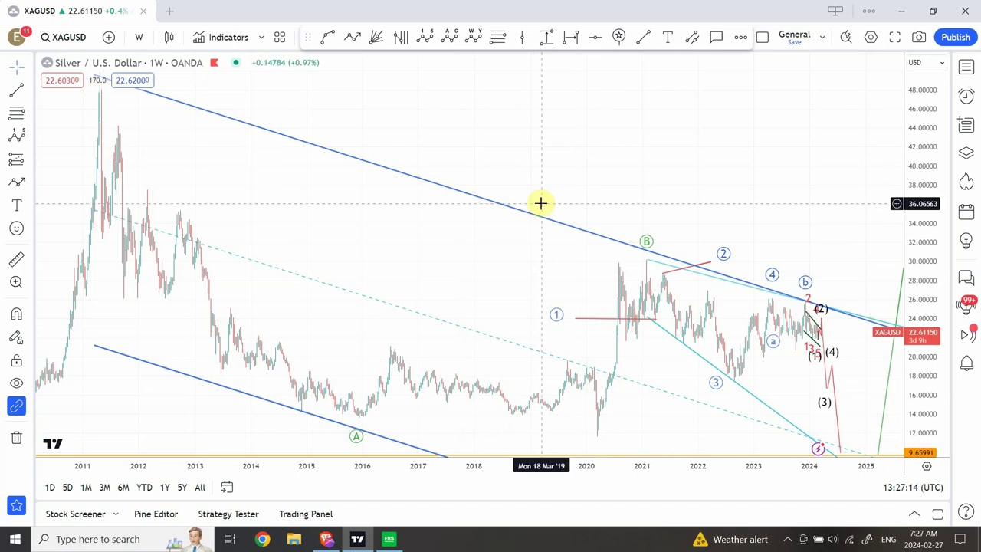
left_click_drag(670, 196, 463, 176)
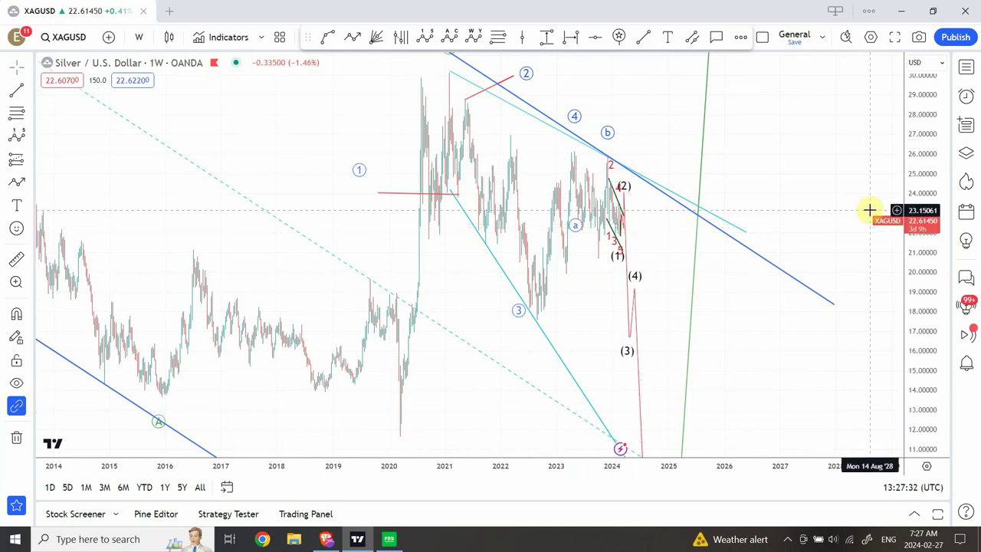
left_click_drag(920, 154, 906, 283)
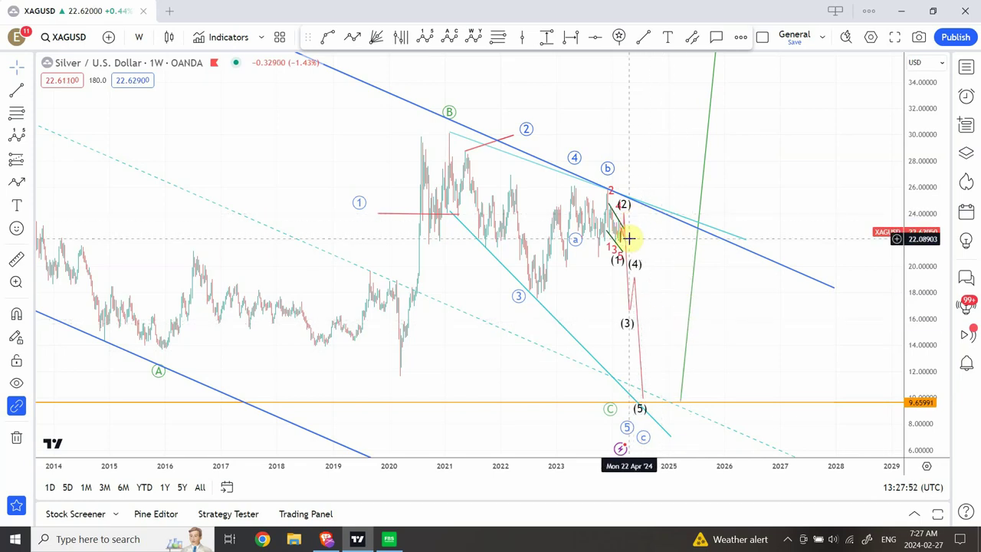
Switch the silver chart to the 4 hours interval and rescale its prices to frame the channel with waves 1 to 4 and projected wave (2).
left_click(143, 37)
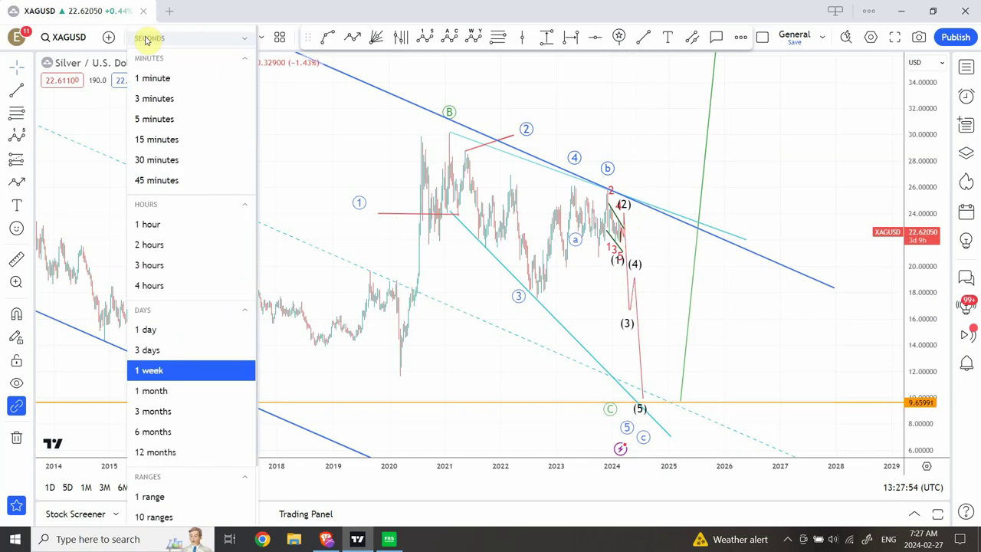
left_click(150, 285)
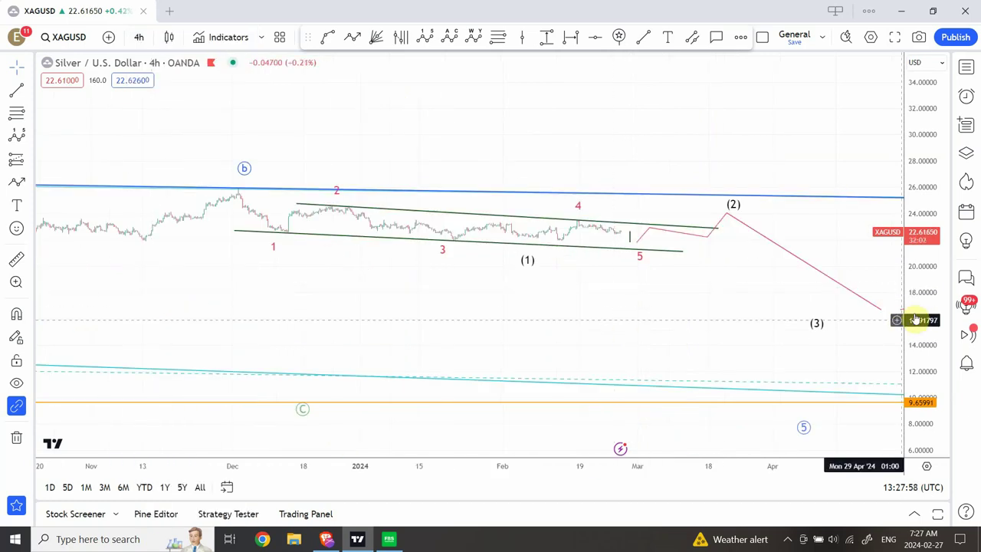
left_click_drag(920, 311, 939, 37)
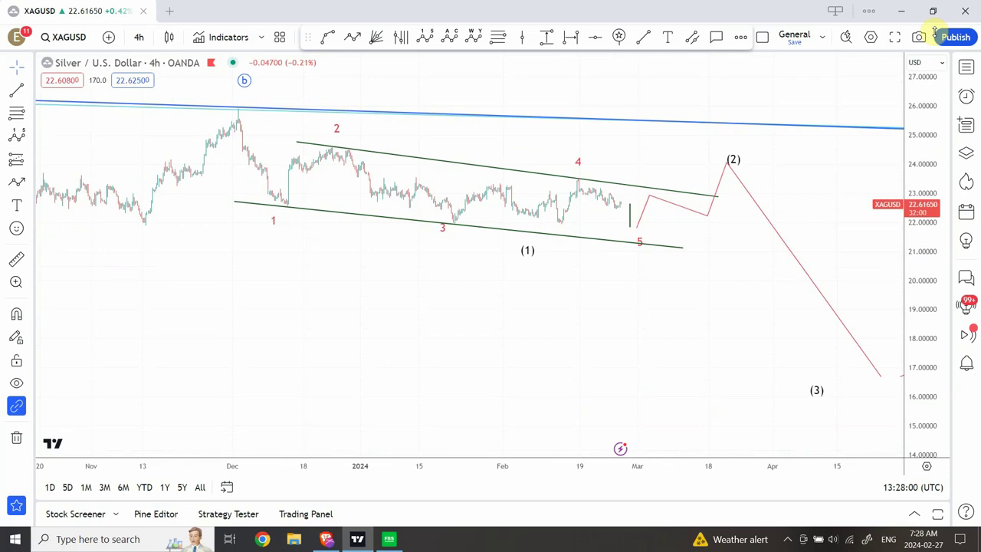
left_click_drag(917, 285, 915, 66)
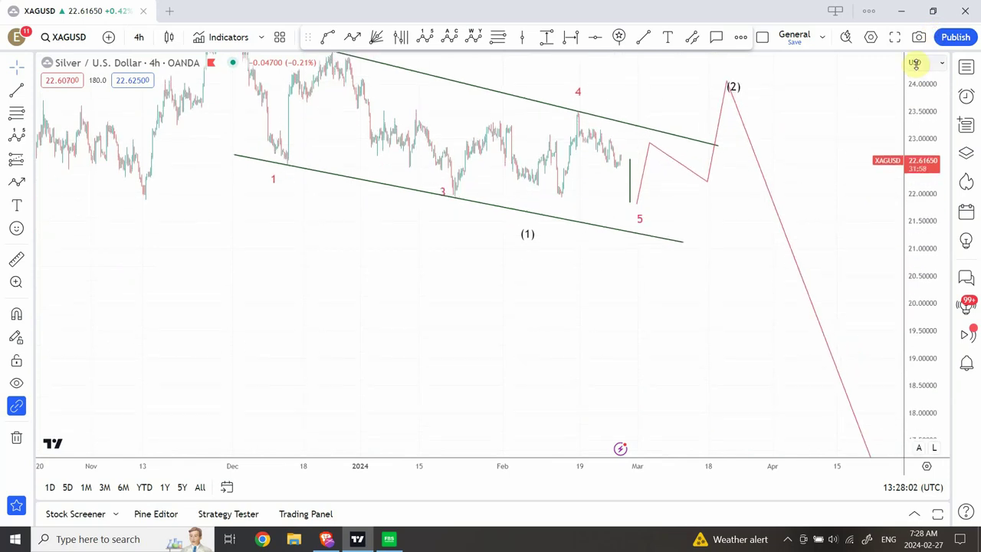
left_click(919, 449)
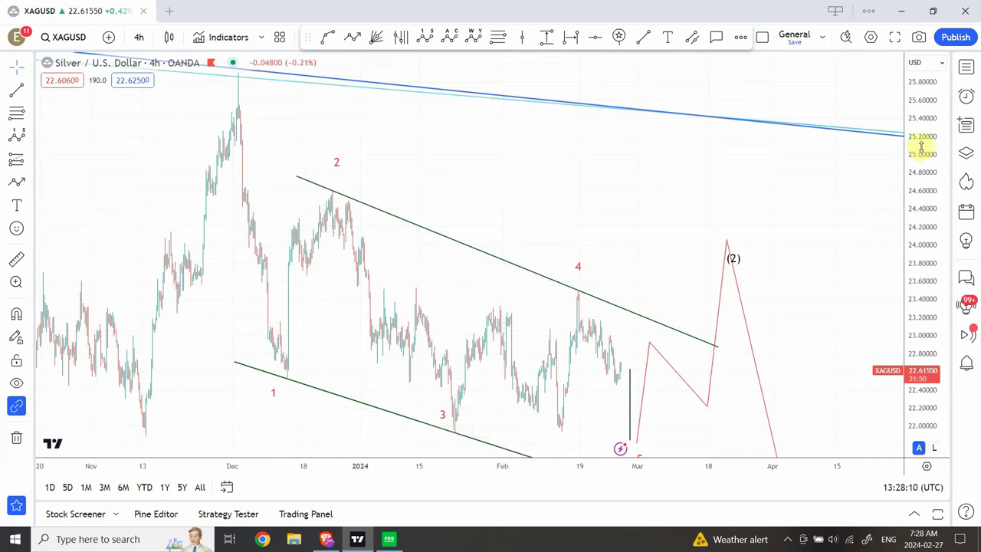
left_click_drag(922, 146, 900, 212)
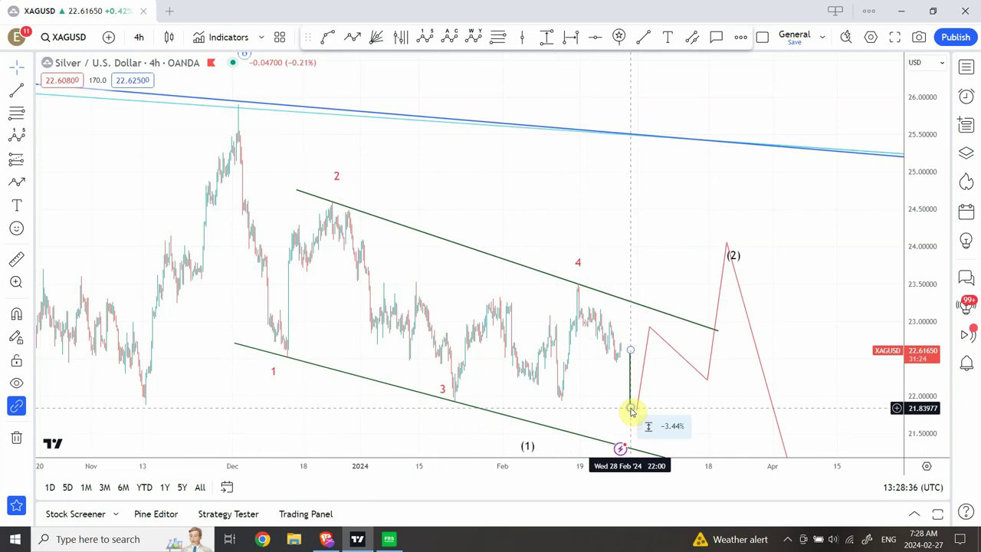
Examine the projected silver drop to wave 5 and the rebound across the upper channel line toward wave (2).
left_click(631, 411)
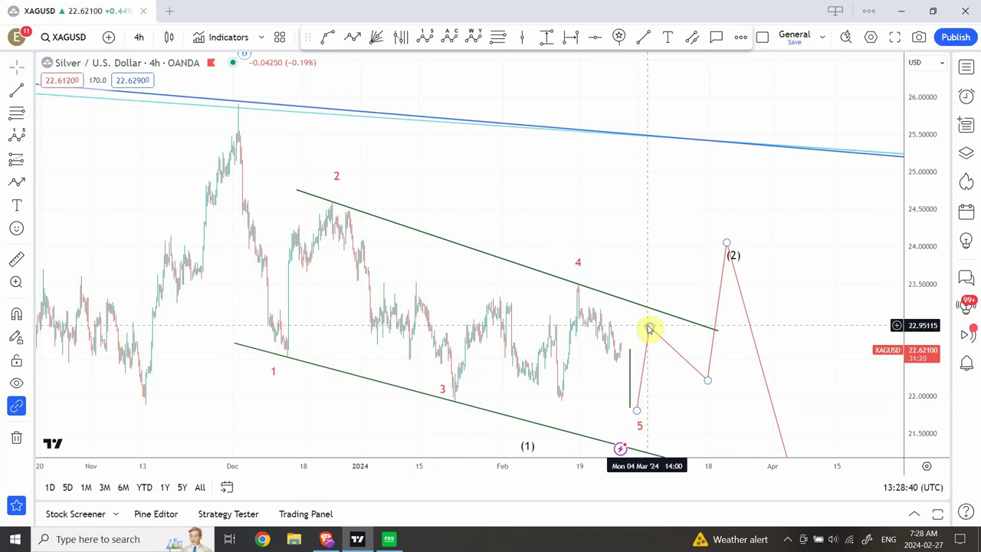
left_click(639, 416)
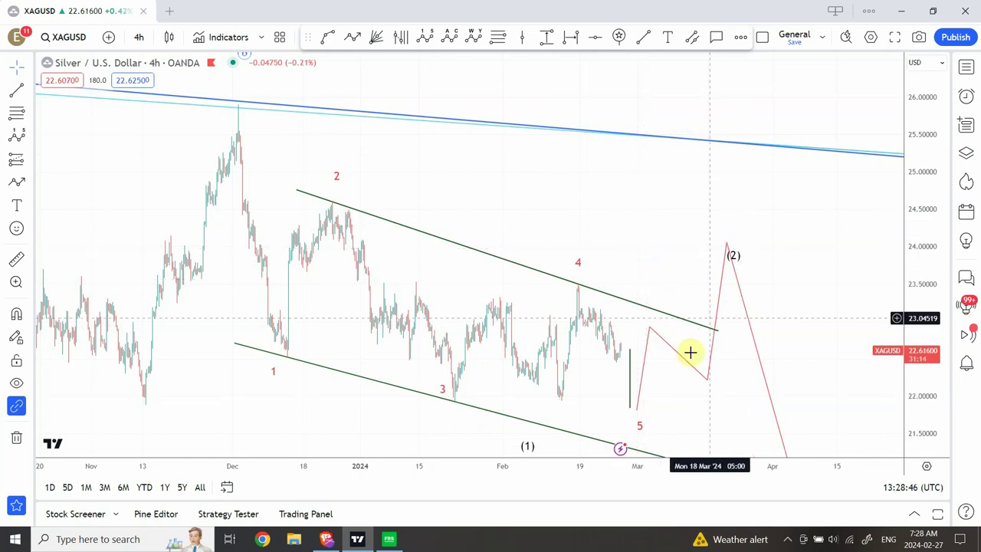
left_click(687, 321)
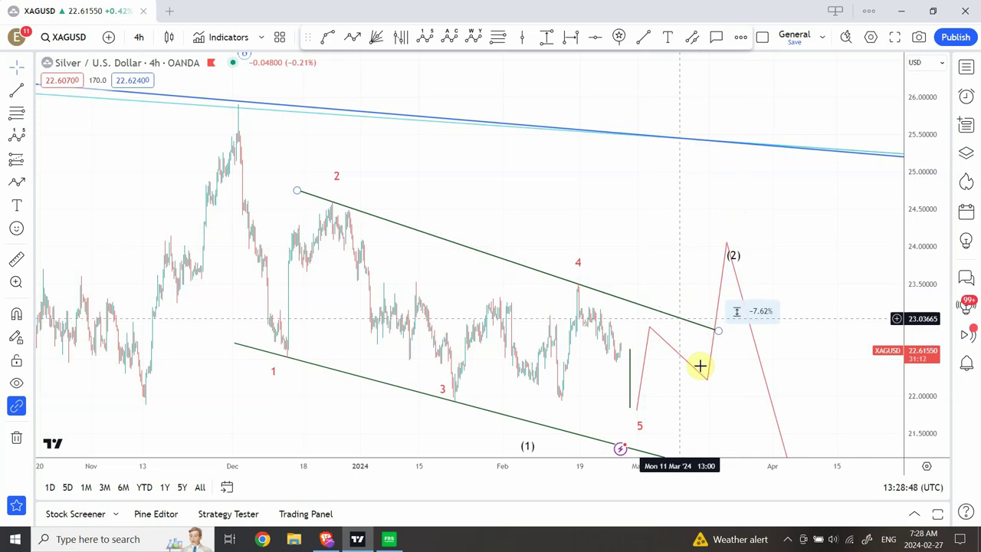
left_click(700, 365)
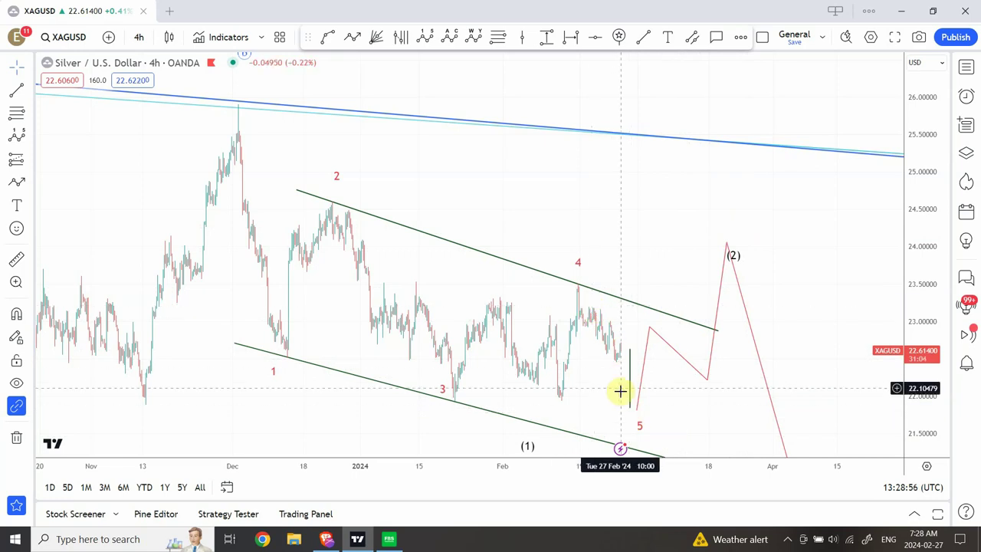
Widen the 4-hour silver chart to show prices back to June 2023 and the circled wave b peak.
mouse_move(416, 404)
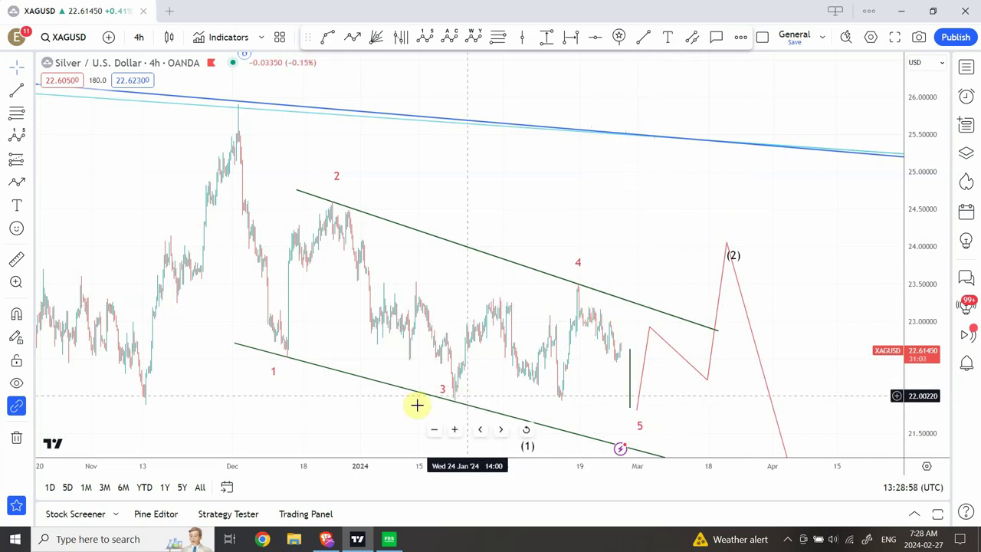
left_click(434, 432)
left_click(434, 431)
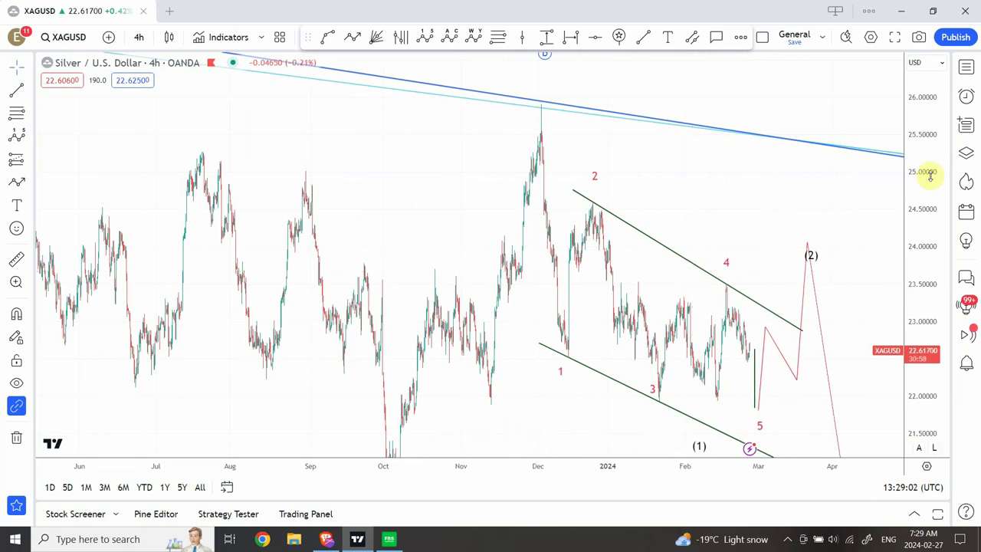
left_click_drag(930, 175, 916, 278)
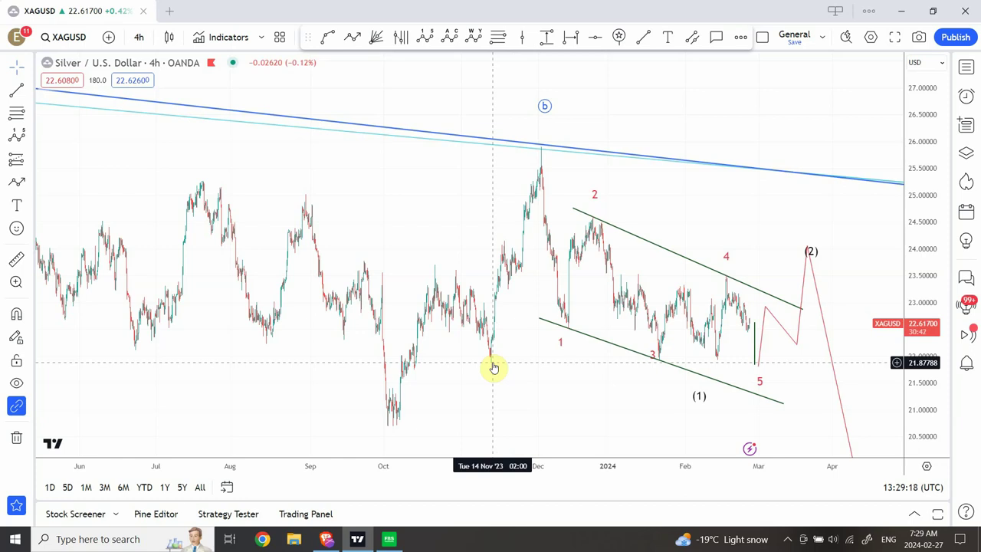
Inspect the projected drop to wave 5, and bring the forecast from wave (2) to wave (4) into view.
left_click(758, 322, "shift")
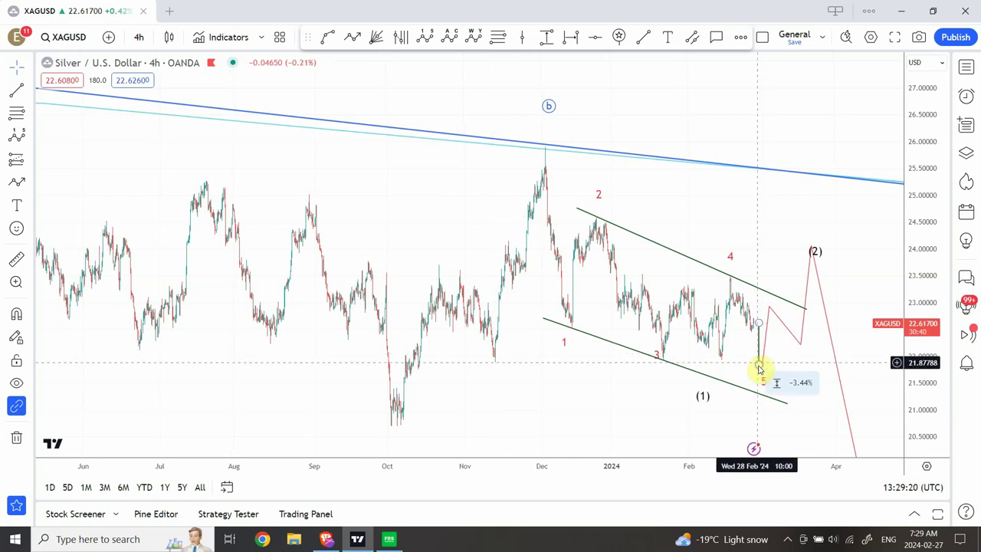
left_click(759, 369)
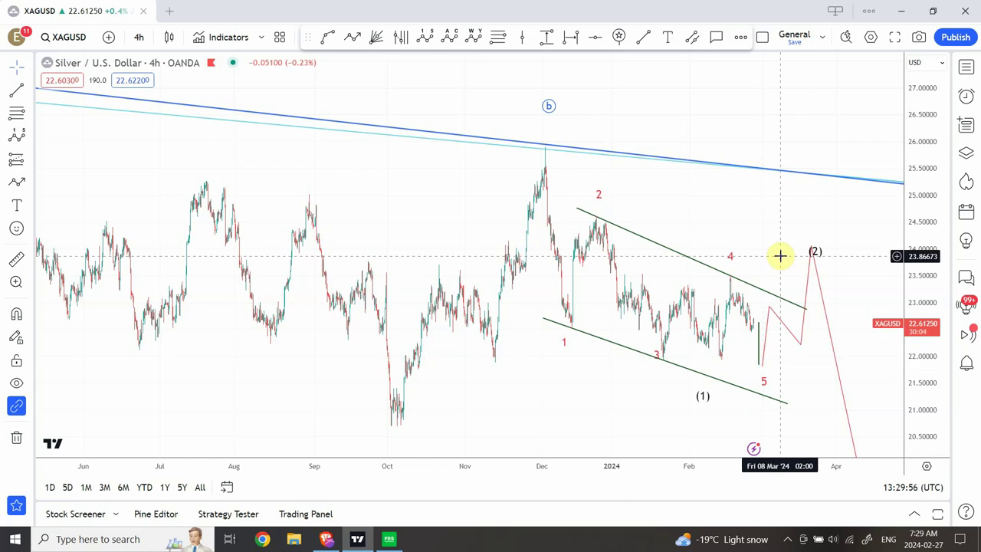
left_click_drag(754, 235, 449, 164)
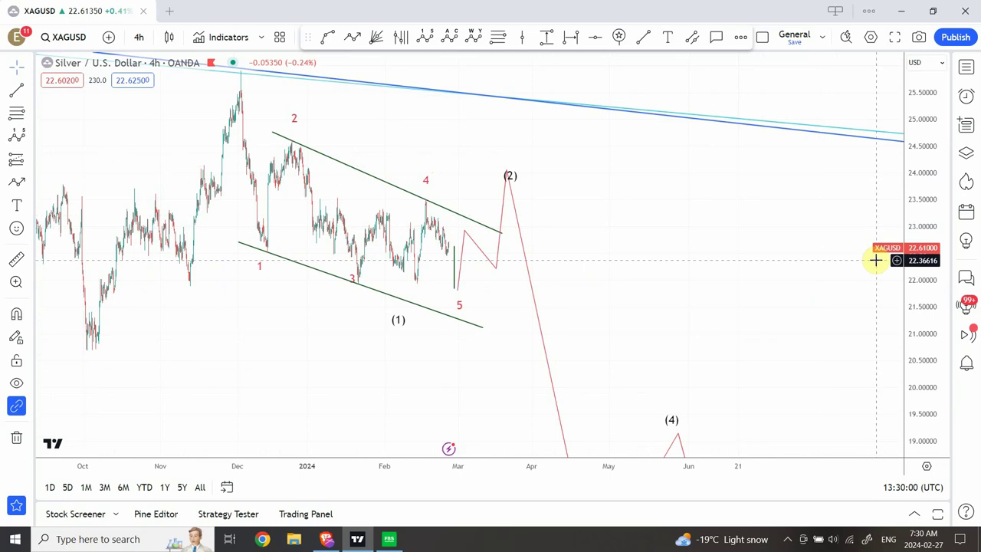
Load XAUUSD from the Miners Gold and Silver watchlist and frame its 4-hour waves from (1) to the projected (c).
left_click(969, 71)
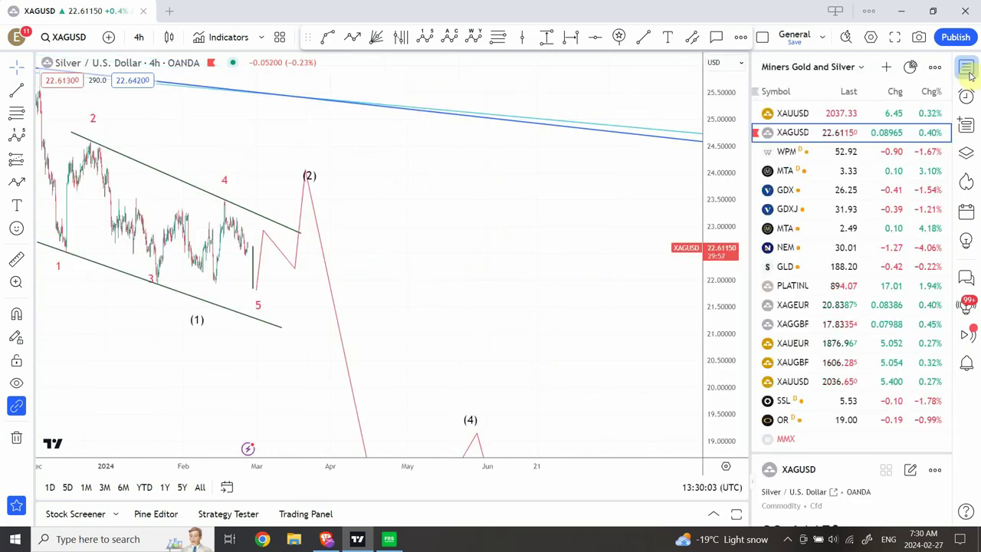
left_click(853, 113)
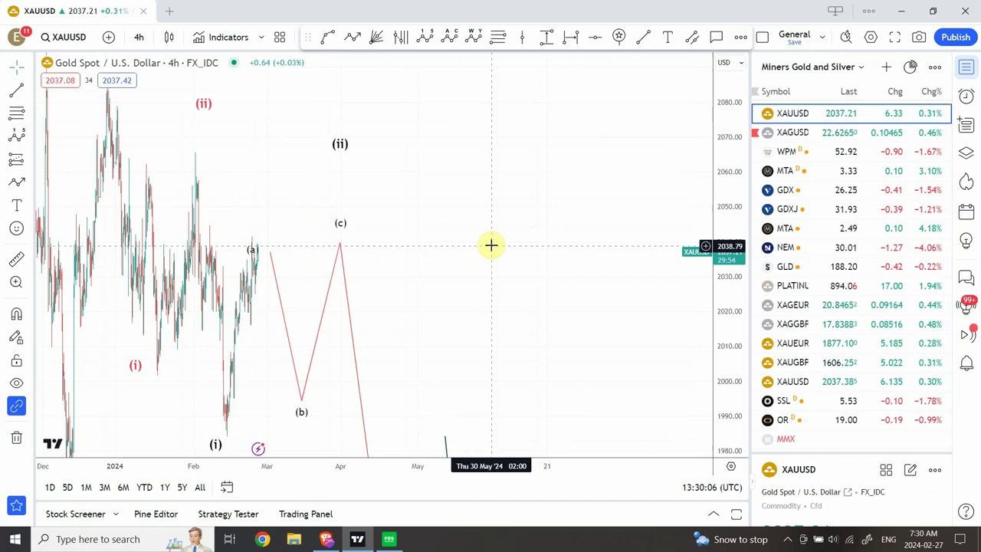
left_click_drag(537, 237, 684, 255)
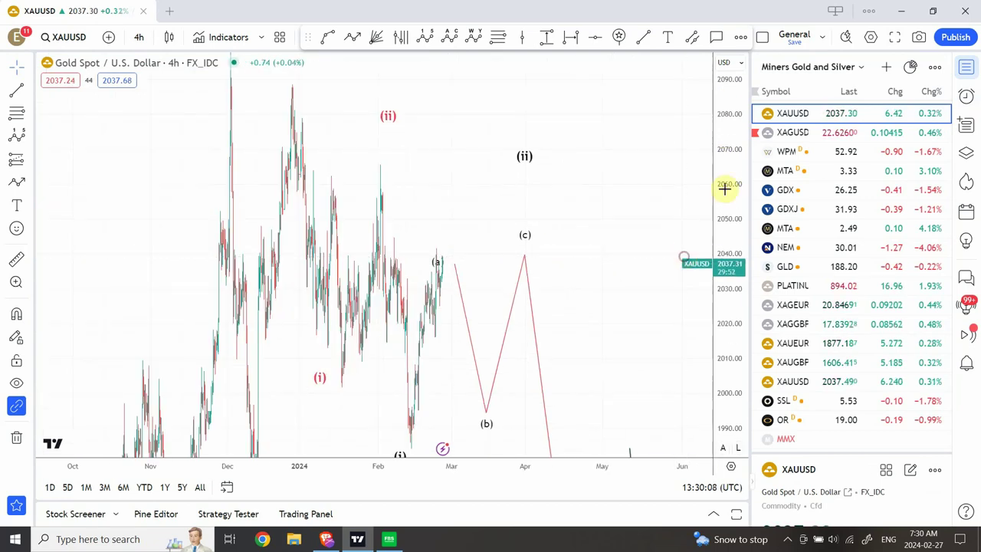
left_click_drag(728, 188, 718, 305)
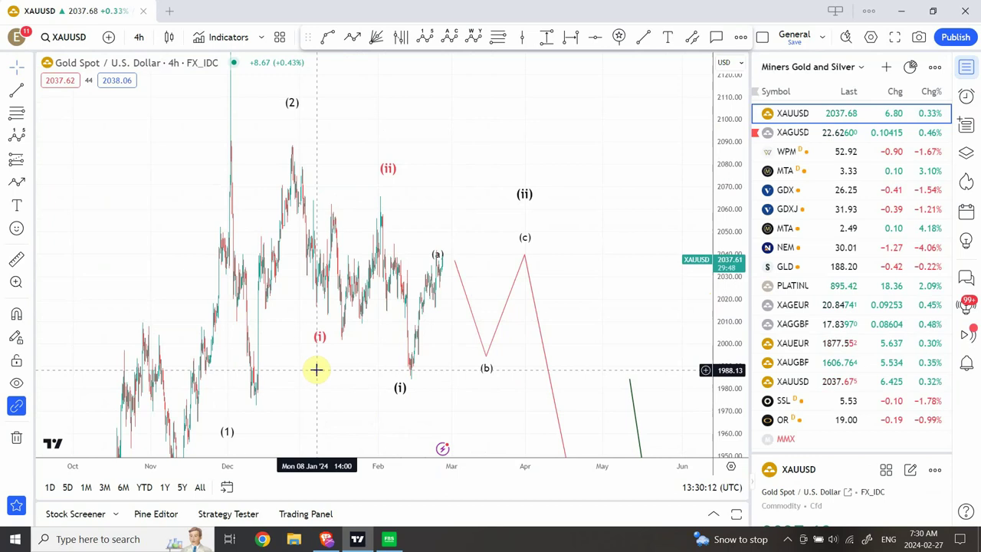
left_click_drag(317, 370, 395, 299)
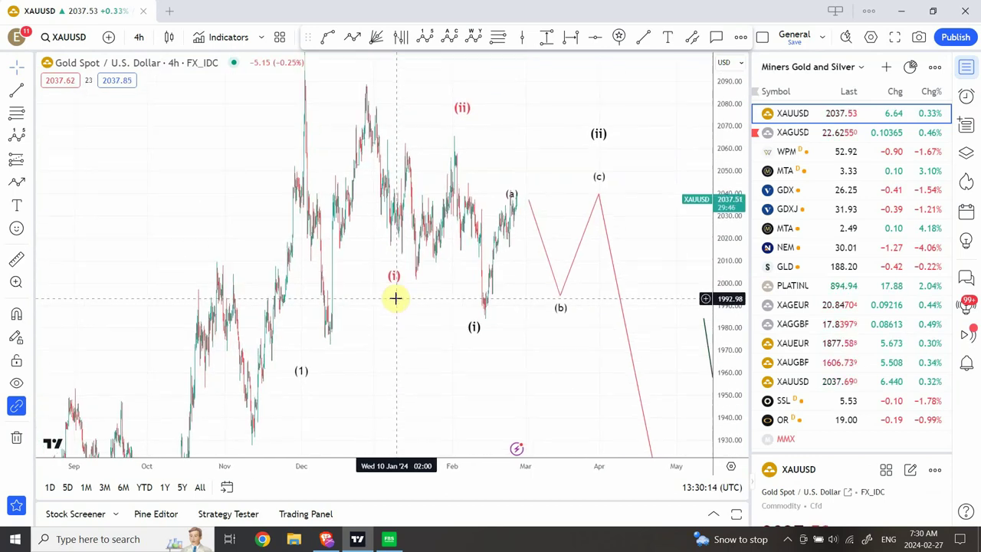
Switch the gold chart to the 1 month interval, auto-fit the price scale, and frame circled waves 1 to 4.
left_click(142, 37)
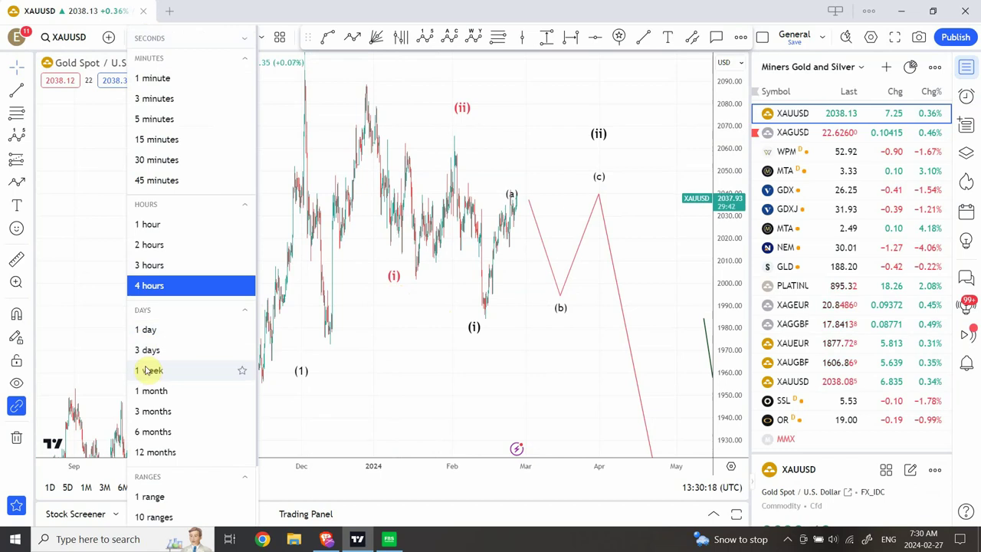
left_click(150, 390)
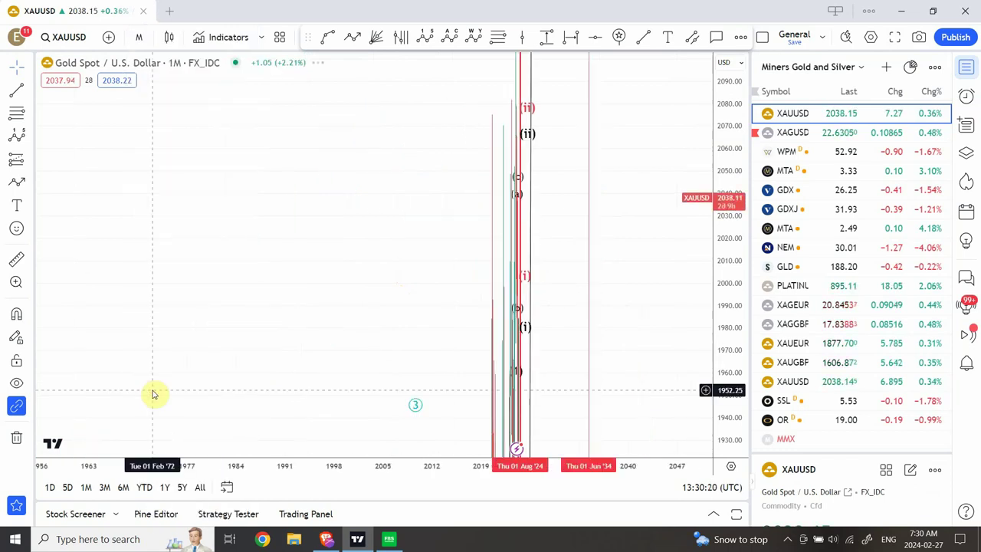
left_click(724, 449)
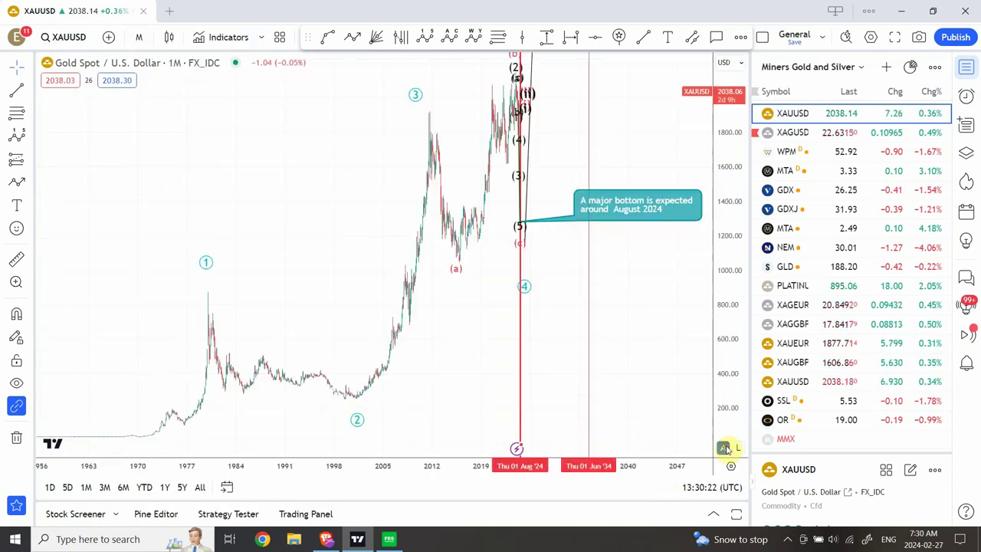
left_click_drag(345, 235, 238, 226)
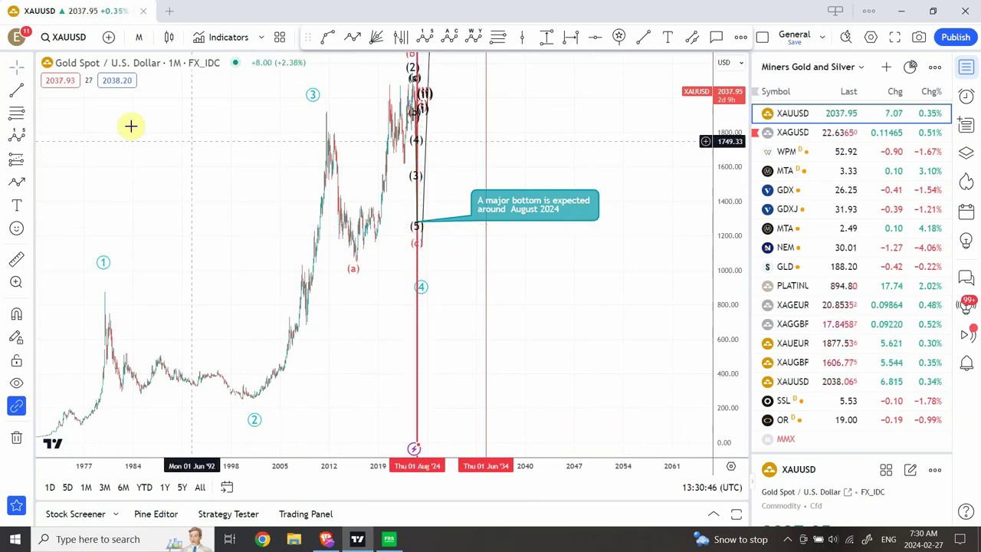
Switch the gold chart to the 1 day interval.
left_click(142, 39)
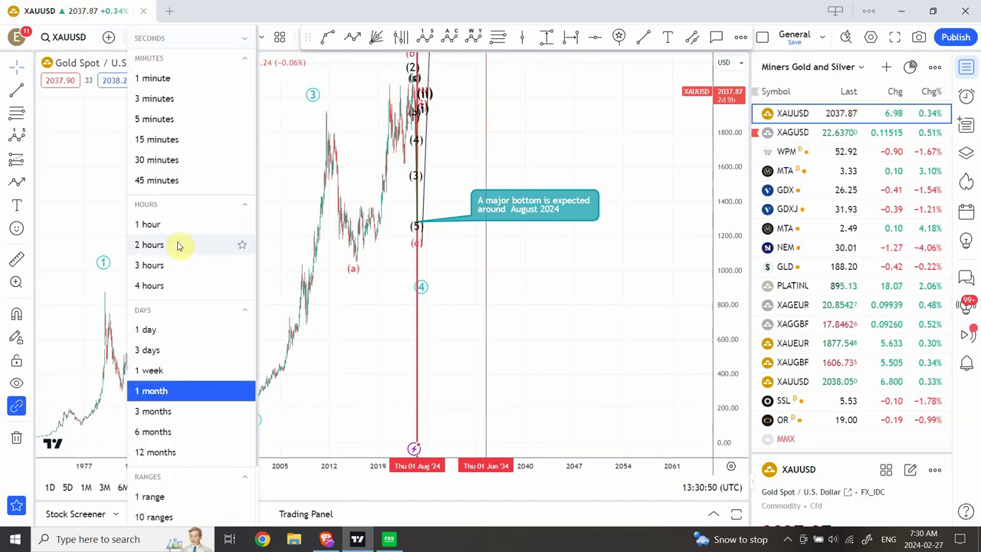
left_click(177, 331)
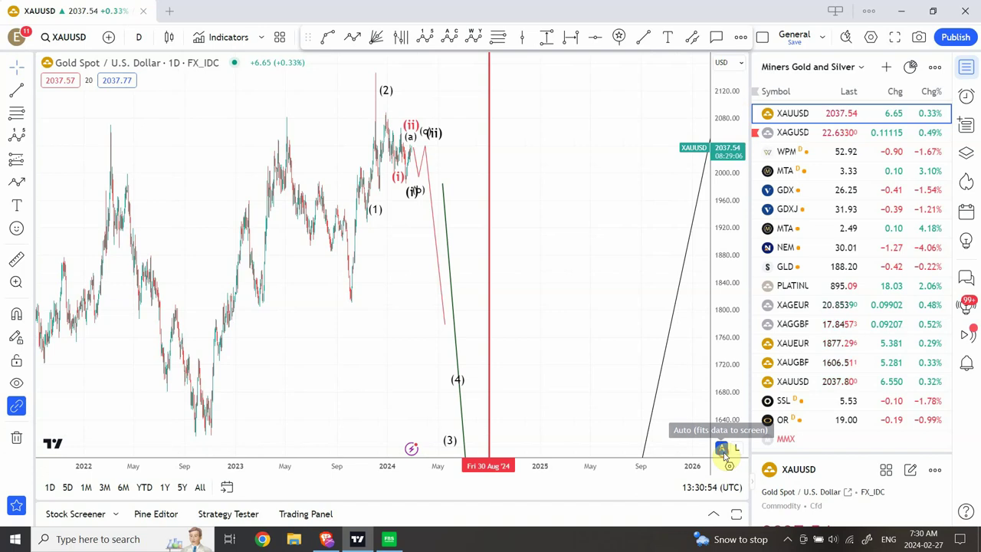
Frame the daily gold chart and examine the waves from (1) and (2) through the projected (b), (c) and wave (4).
left_click(723, 451)
mouse_move(394, 438)
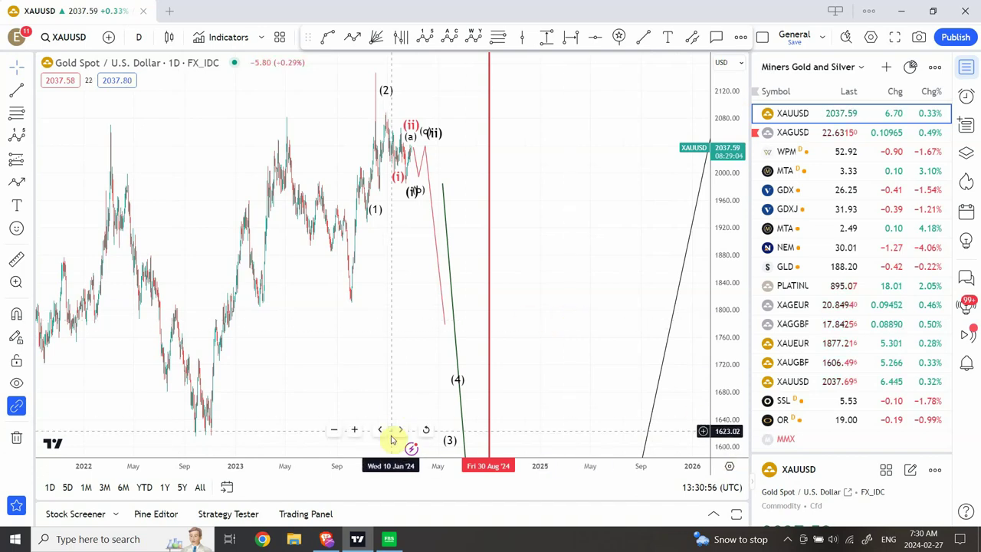
left_click(355, 431)
left_click(355, 432)
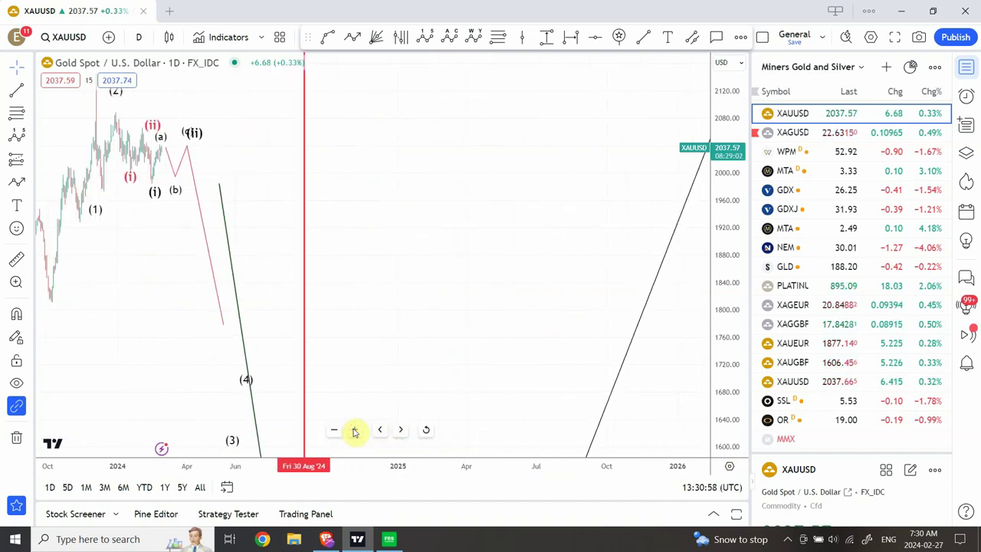
left_click_drag(371, 214, 590, 236)
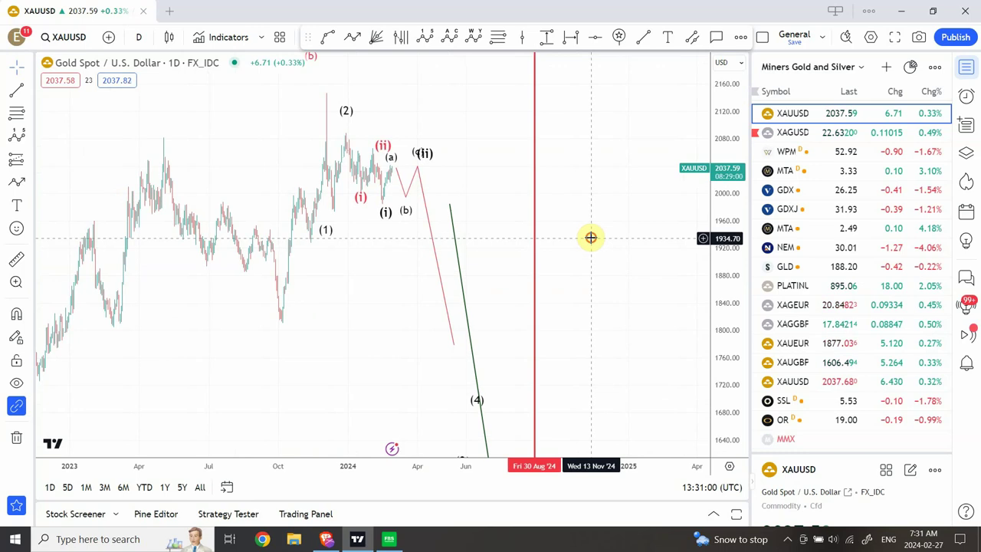
mouse_move(378, 416)
left_click(353, 430)
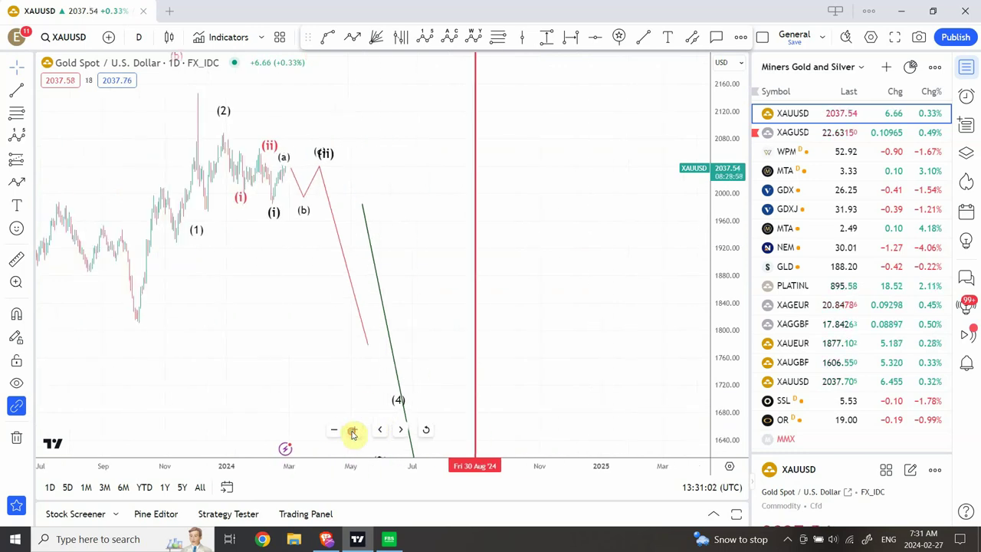
left_click_drag(496, 237, 692, 249)
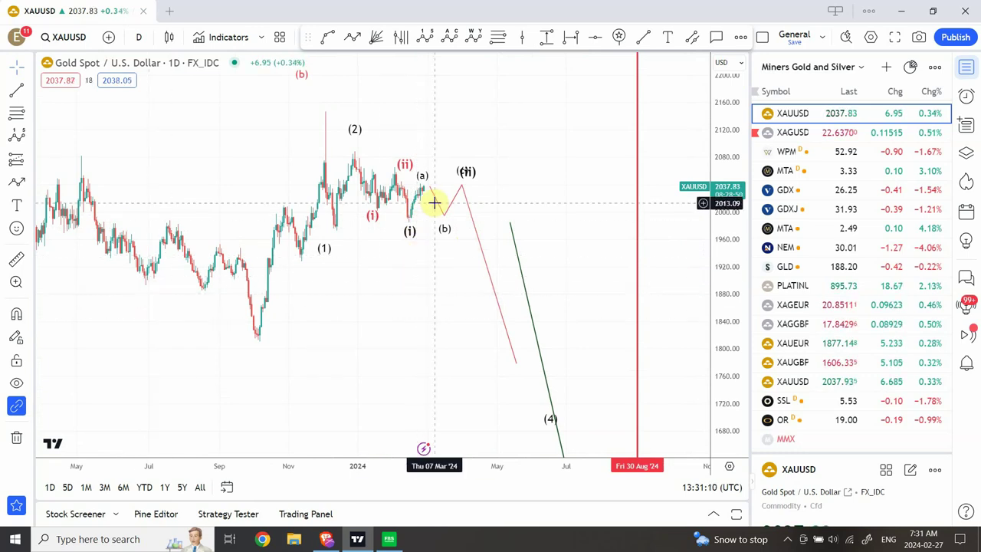
left_click(410, 225)
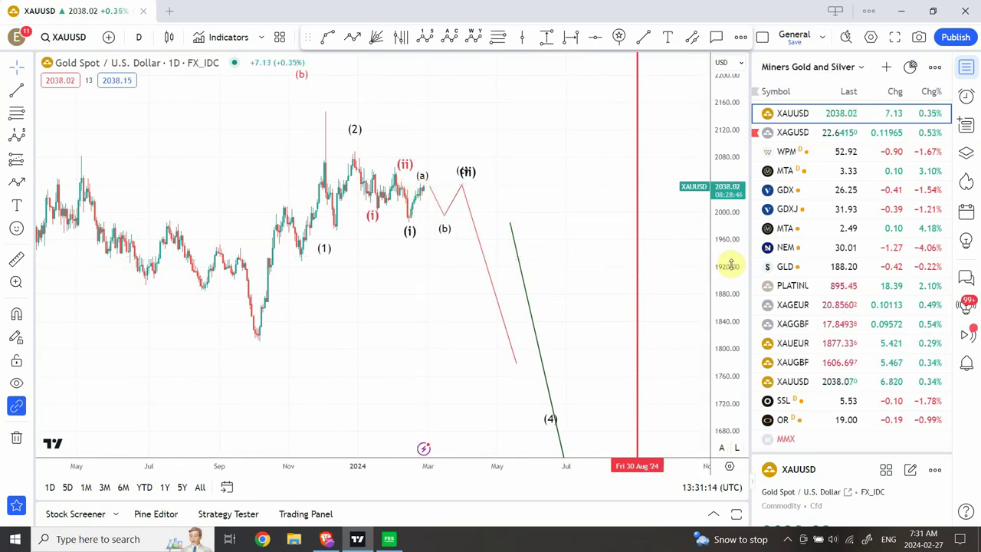
Hide the watchlist to widen the chart, and switch the gold chart to the 4 hours interval.
left_click(969, 68)
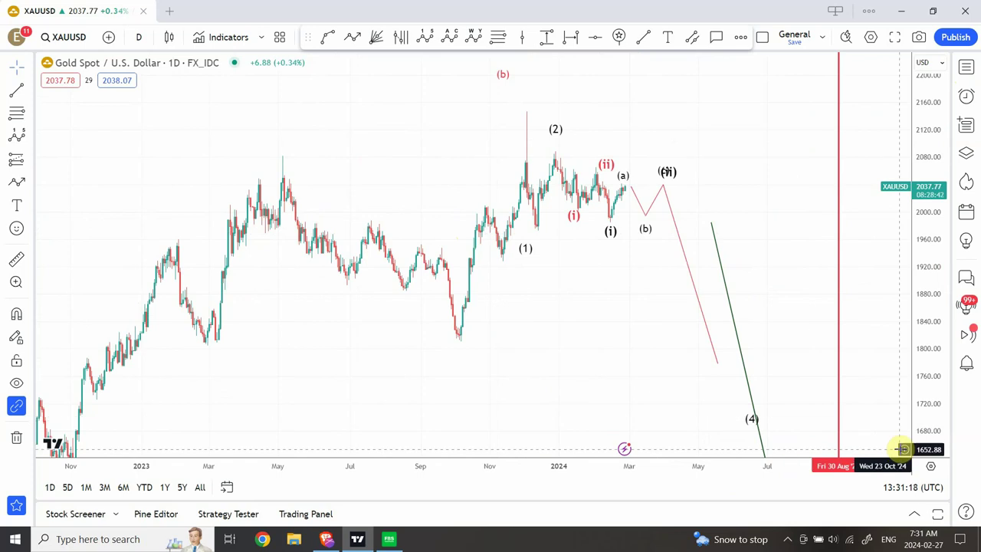
left_click(921, 448)
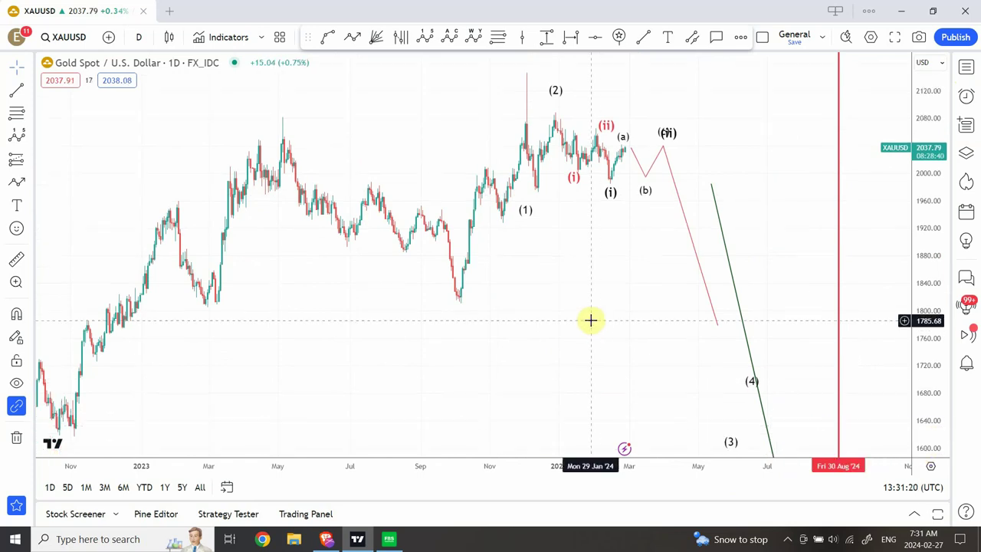
left_click(138, 37)
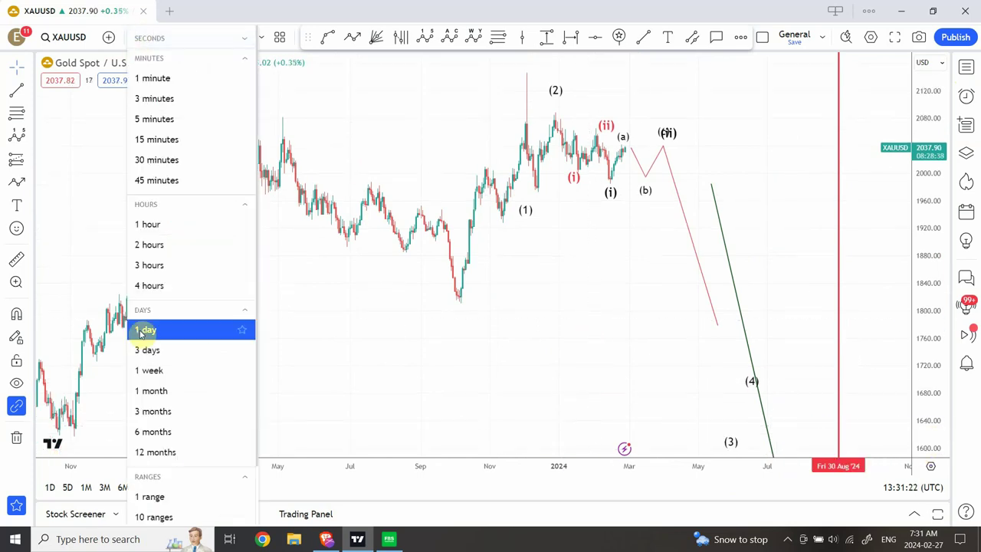
left_click(151, 286)
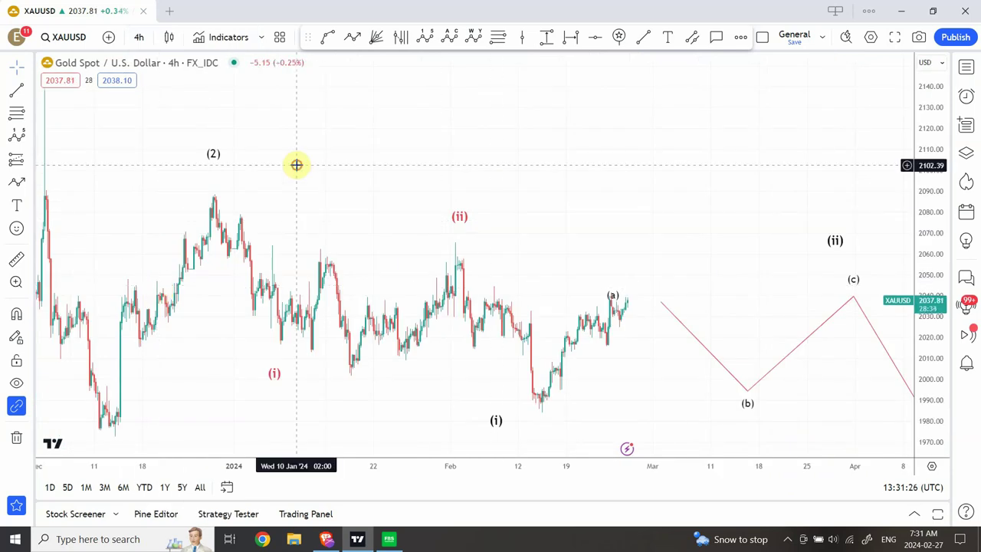
Move the red (i) label to just beneath the mid-January low, at about 16 Jan '24.
left_click_drag(296, 164, 467, 182)
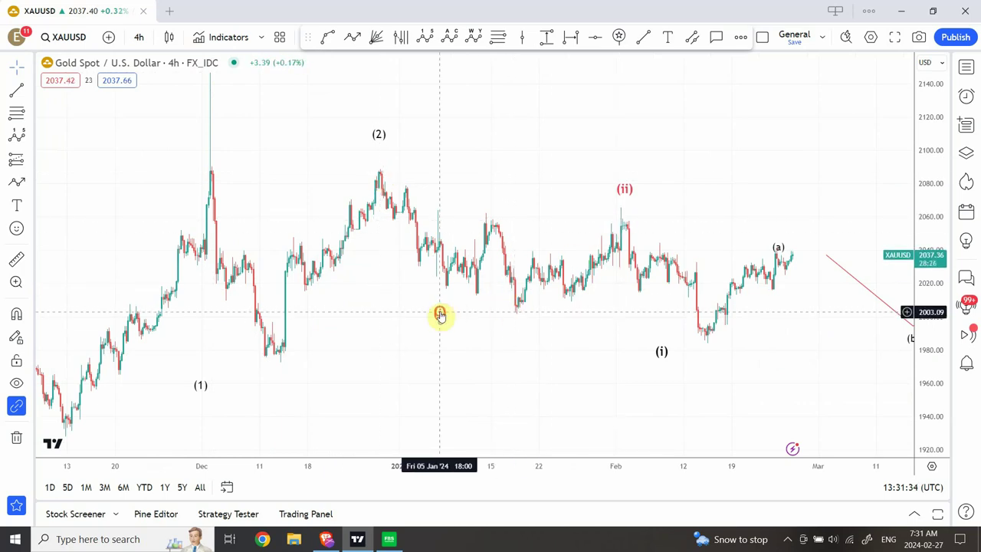
left_click_drag(441, 314, 510, 322)
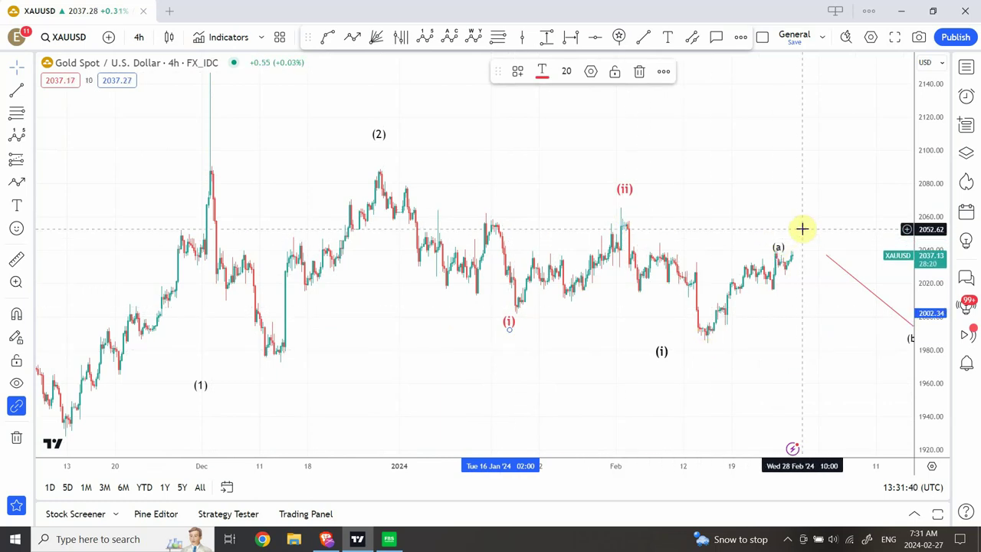
left_click(738, 225)
Raise the red projection path's starting point to about 2044 and its wave (c) peak to about 2047 on 28 Mar '24.
scroll(738, 225, "up", 3)
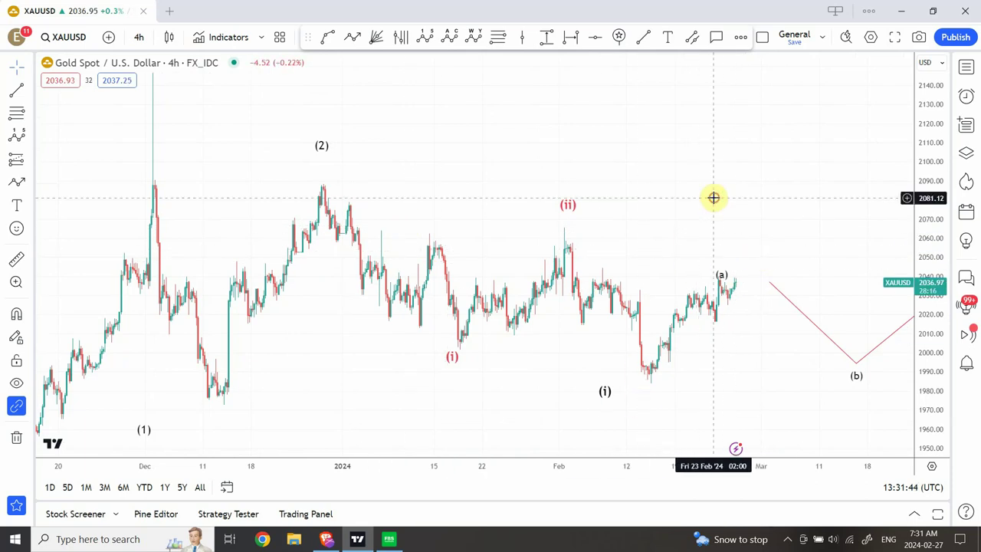
left_click_drag(713, 197, 634, 181)
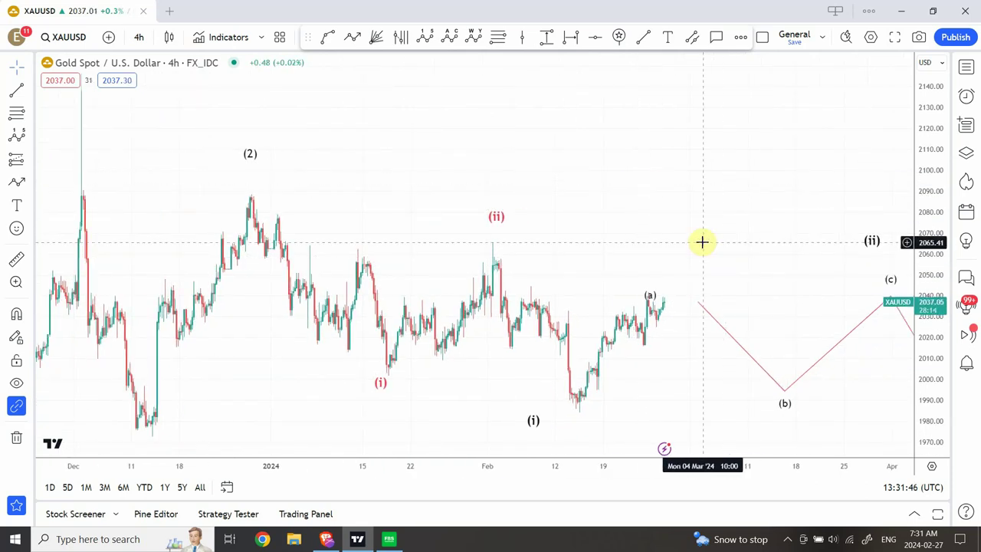
scroll(652, 231, "right", 2)
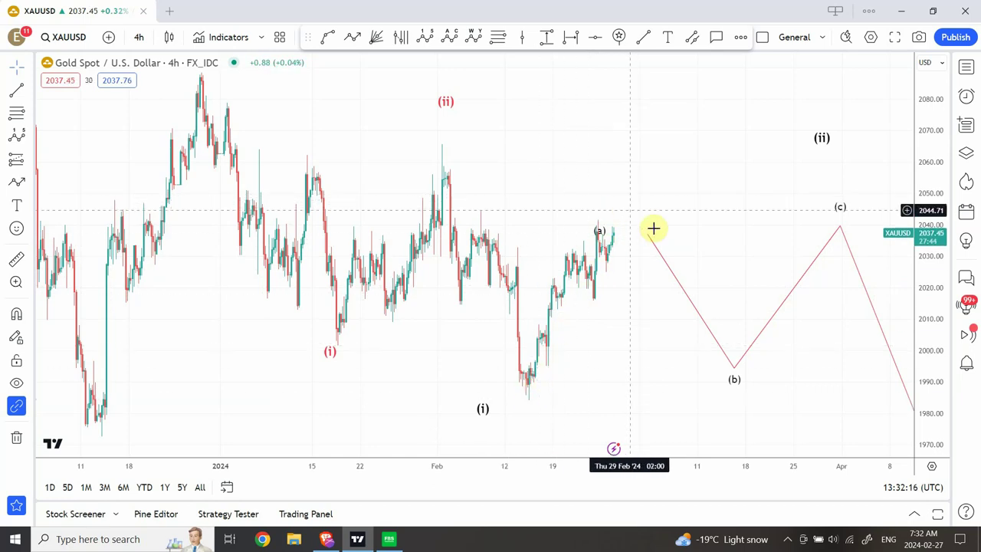
left_click_drag(648, 236, 637, 210)
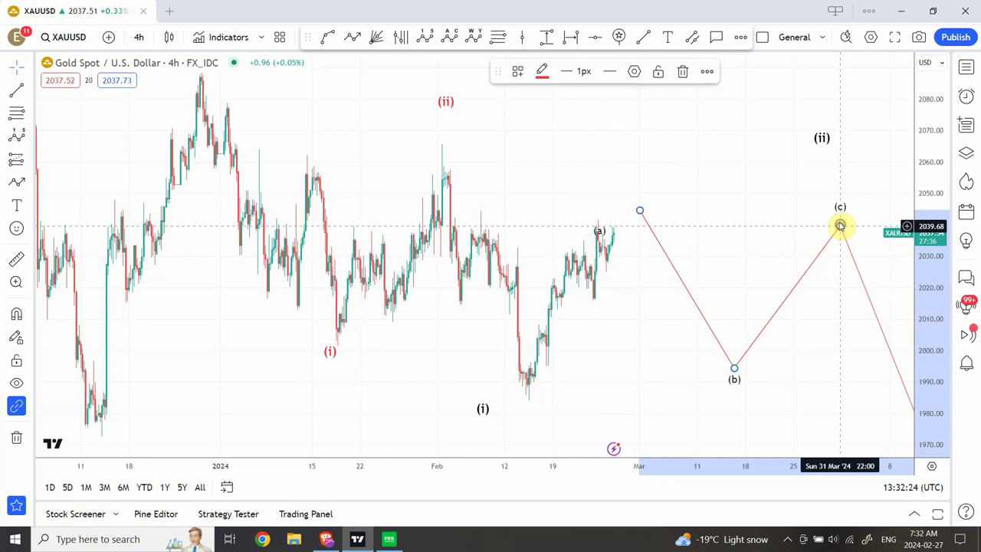
left_click_drag(840, 225, 827, 202)
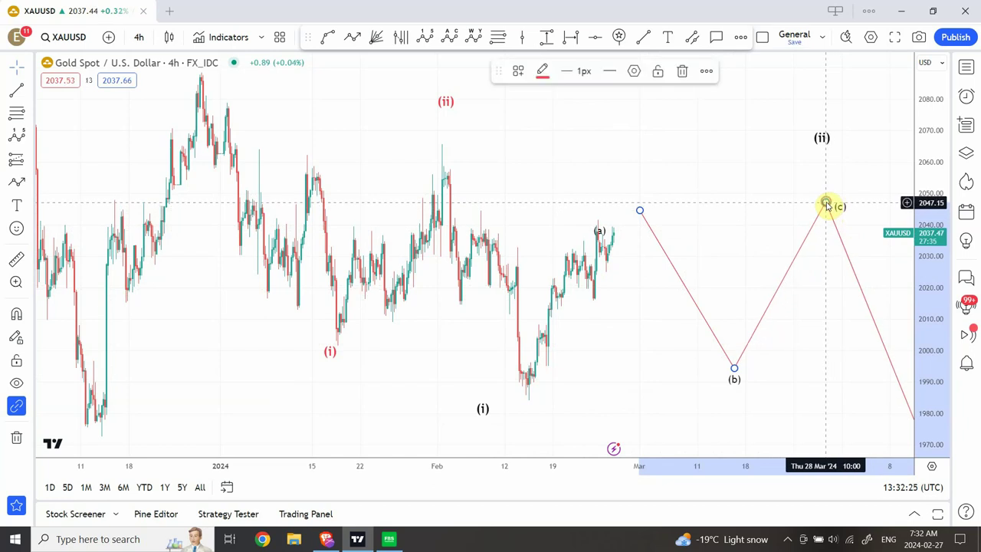
left_click(765, 172)
Move the wave (a) point of the correction pattern up to about 2047.76 at 26 Feb '24.
left_click_drag(601, 233, 610, 205)
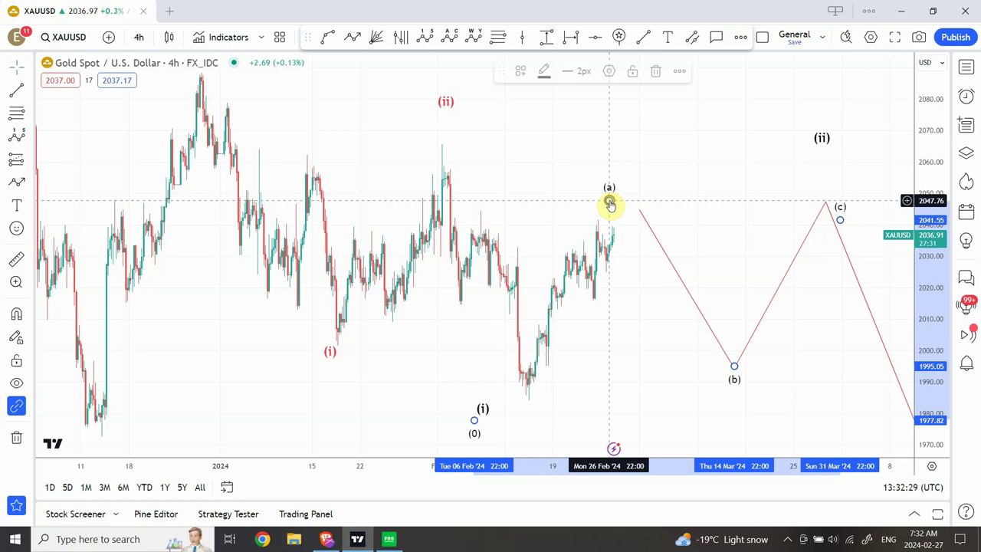
left_click(692, 118)
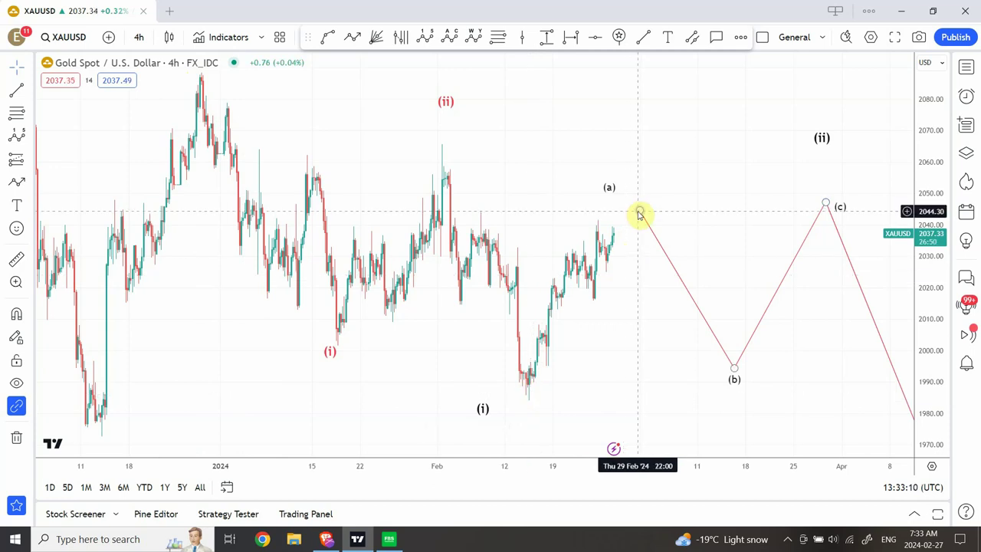
Reshape the red projection path to start at about 2053.86 on 1 Mar '24 and peak near 2075 before its final decline.
left_click_drag(639, 211, 624, 123)
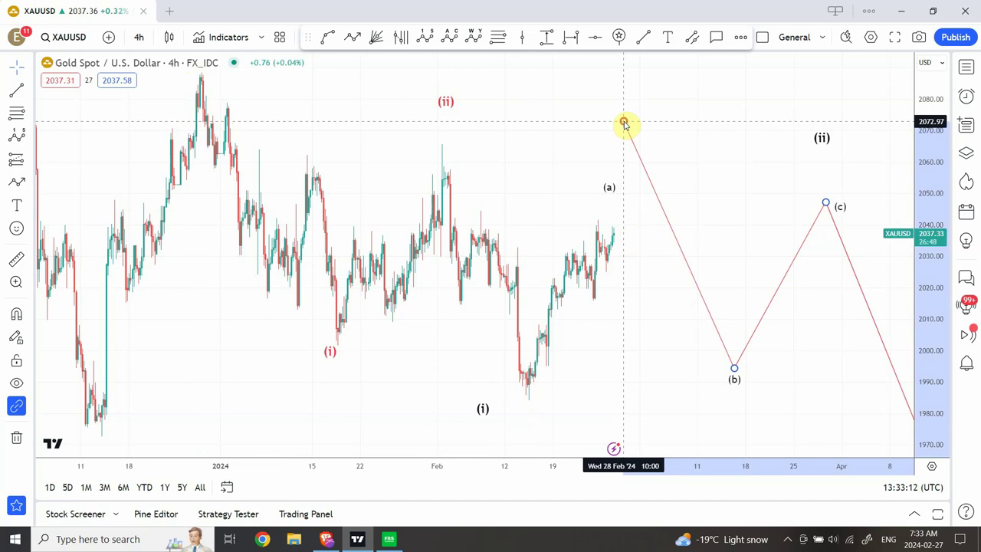
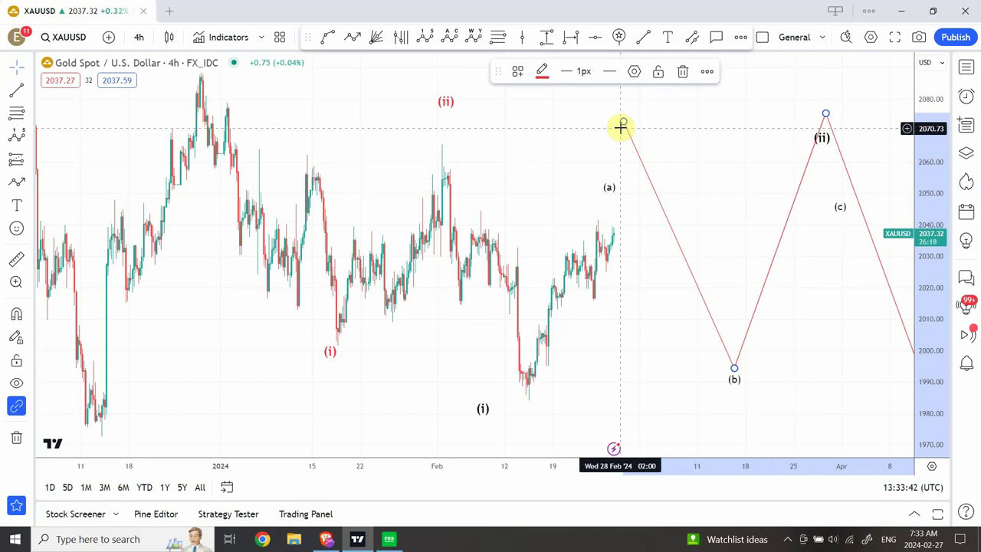
left_click_drag(623, 123, 640, 186)
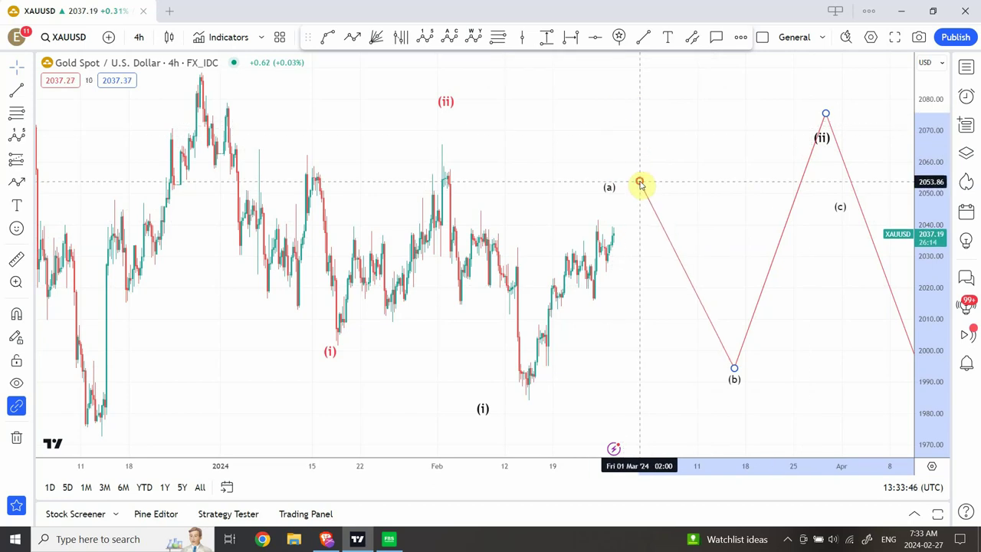
left_click_drag(640, 184, 640, 184)
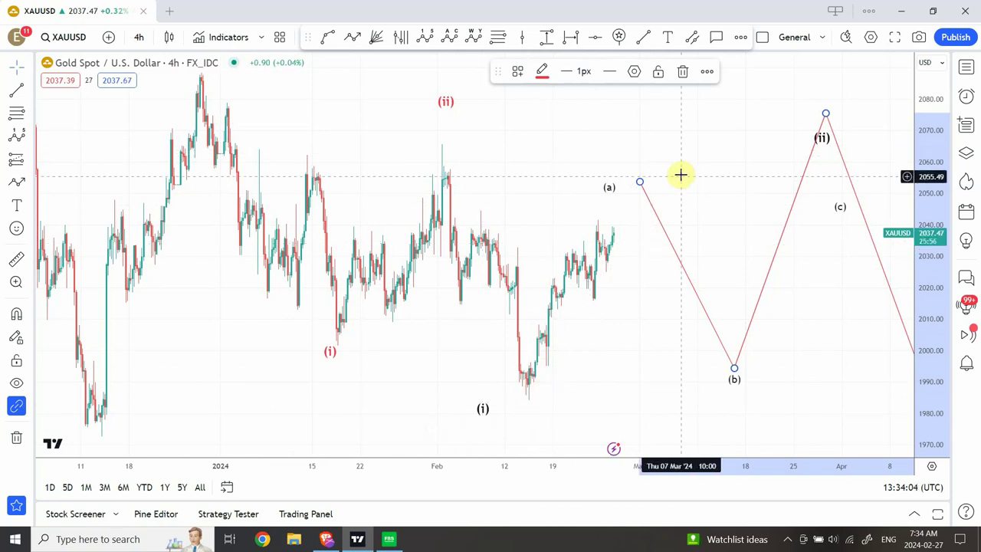
Draw a trend line from the 14 Feb '24 low at 1984.12, under the rising lows, to about 2059.96 on 7 Mar '24.
left_click(652, 37)
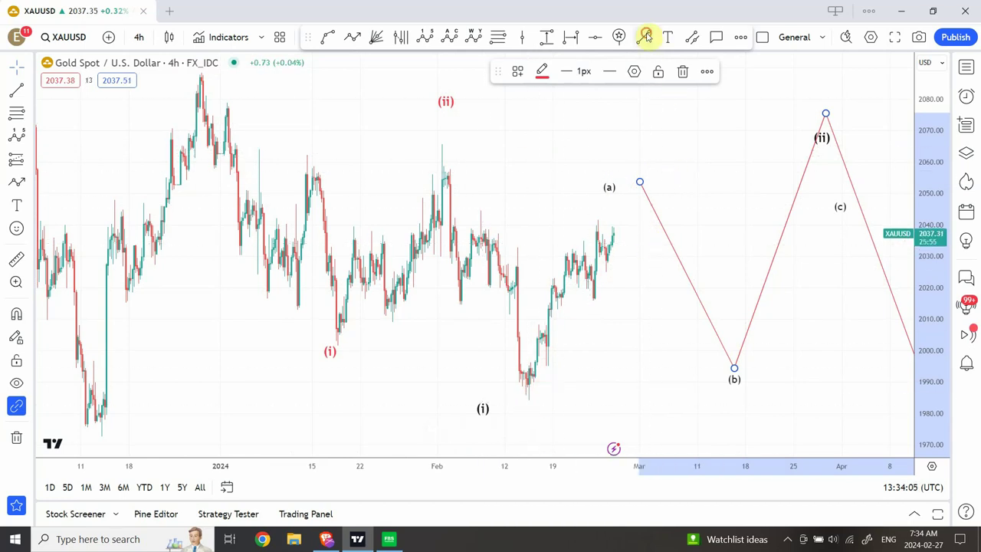
left_click(530, 400)
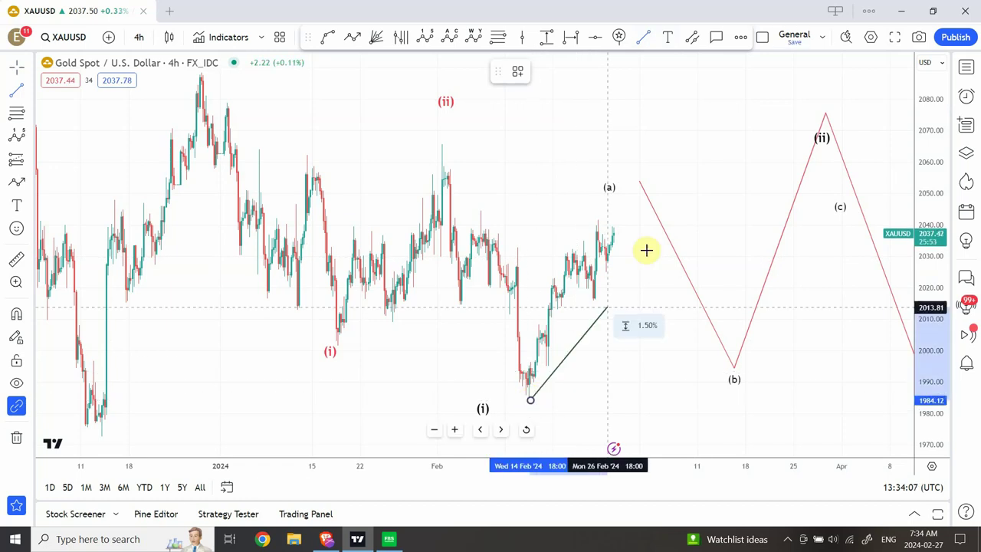
left_click(724, 149)
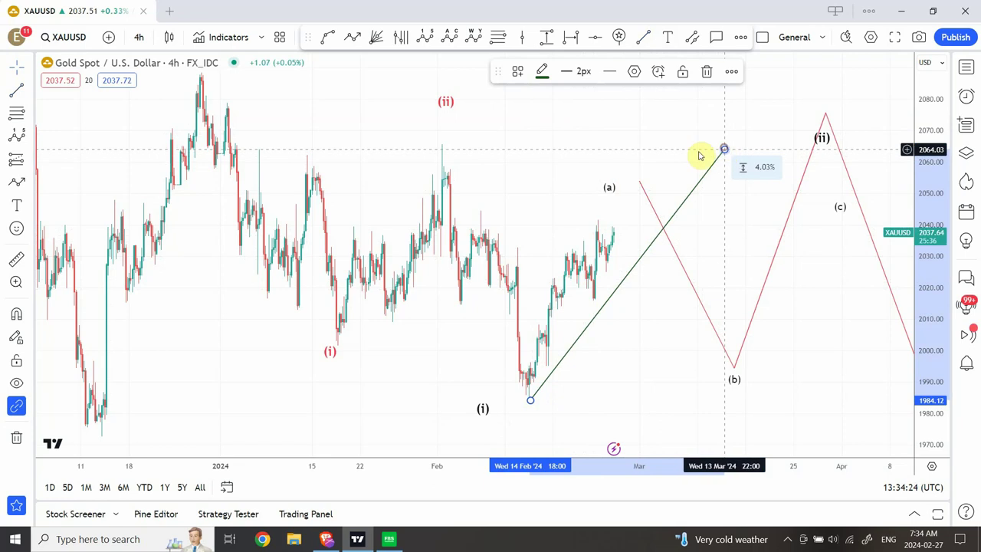
left_click_drag(724, 149, 681, 164)
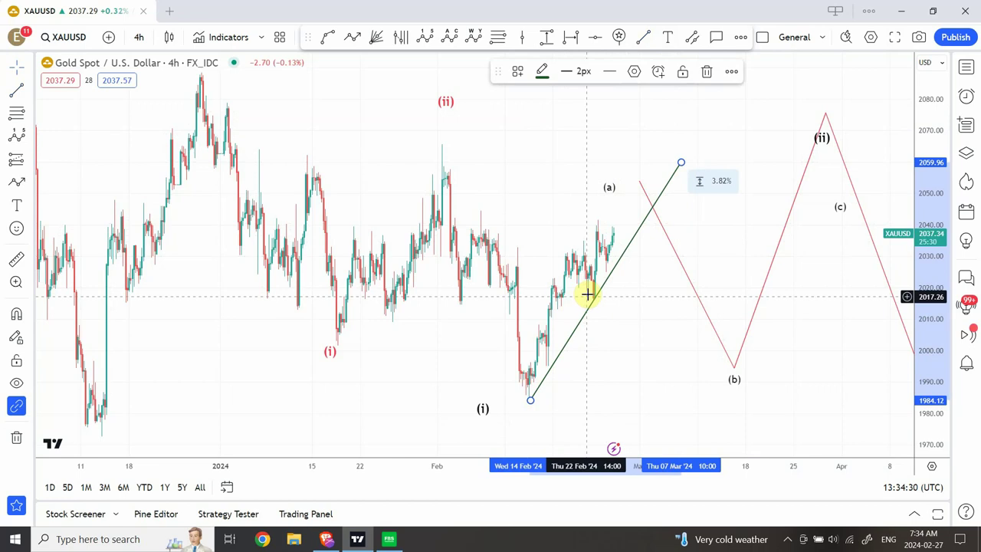
left_click(684, 262)
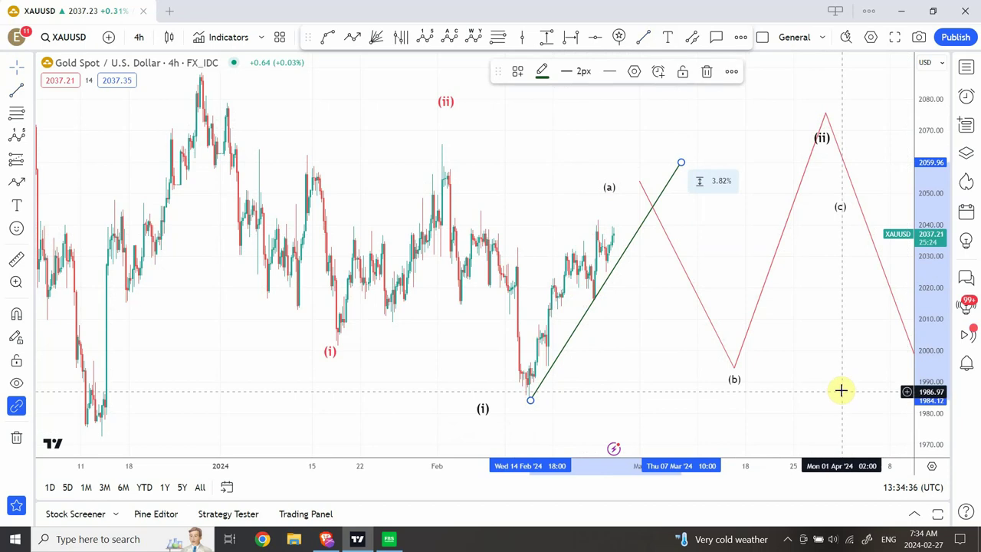
left_click_drag(841, 391, 768, 379)
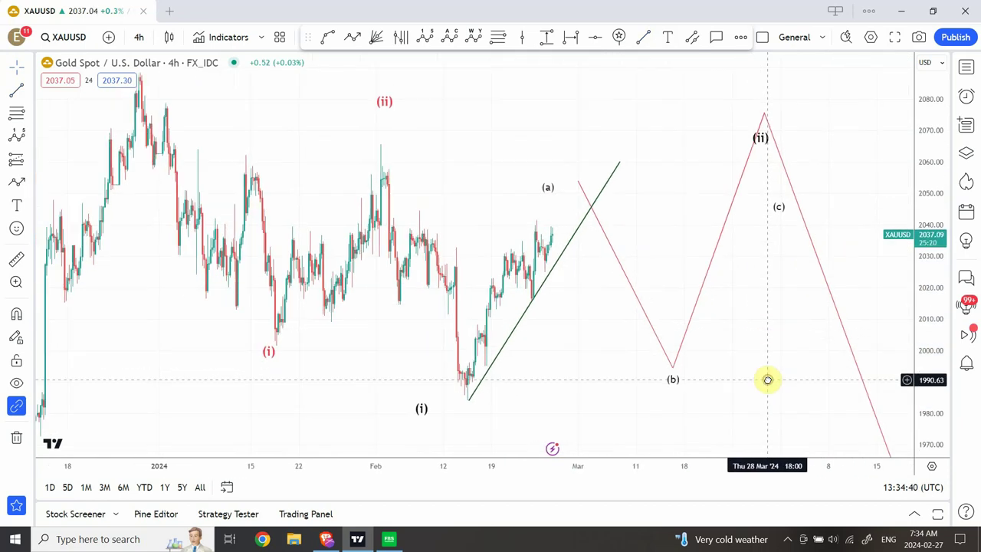